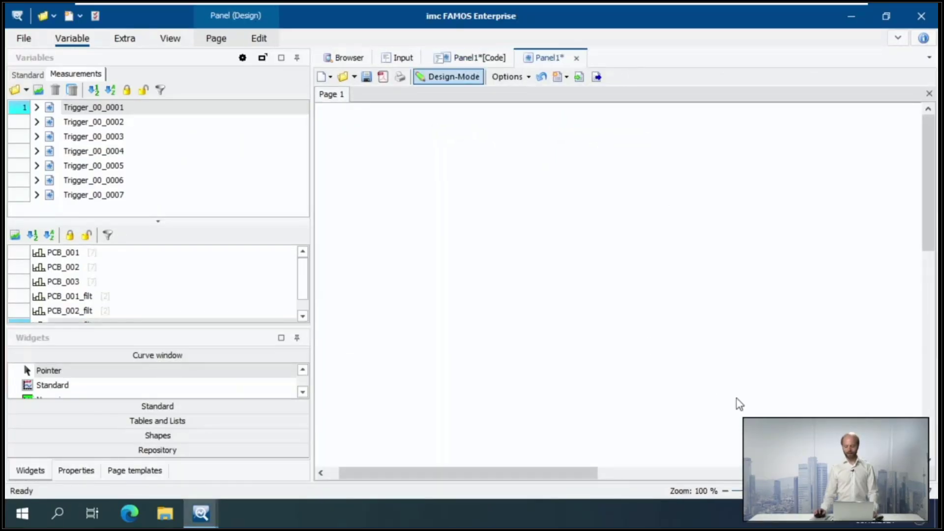
- Place a Standard curve window on the page and enlarge it to fill most of the page, leaving a header strip above
{"action": "left_click", "coordinate": [926, 491]}
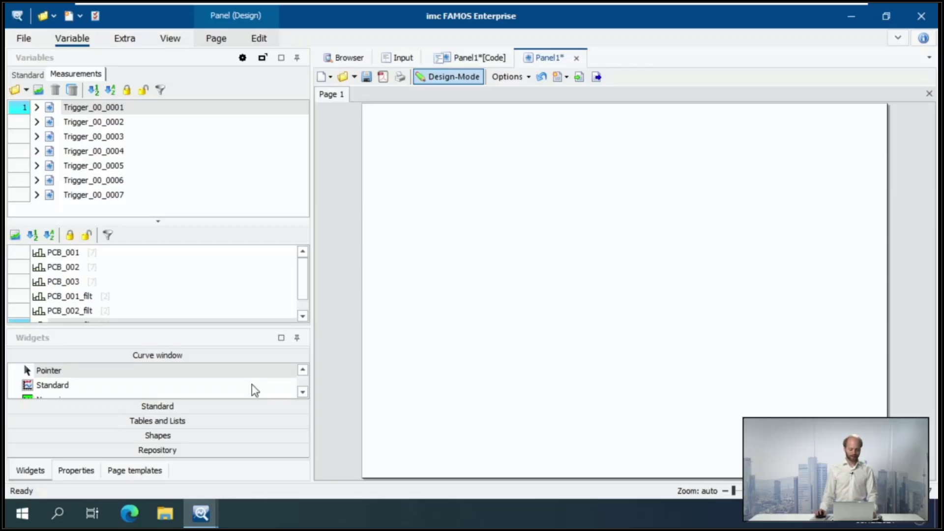
{"action": "left_click_drag", "start_coordinate": [187, 326], "coordinate": [186, 286]}
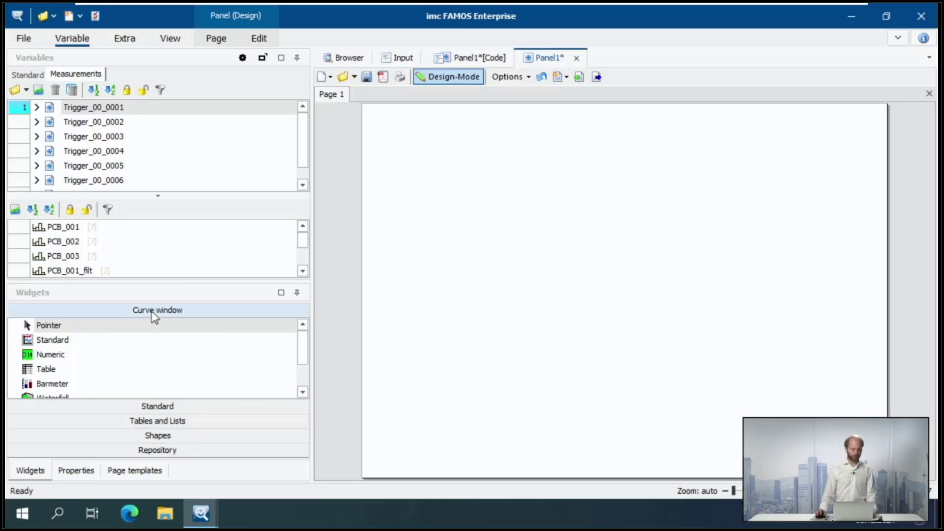
{"action": "left_click", "coordinate": [45, 341]}
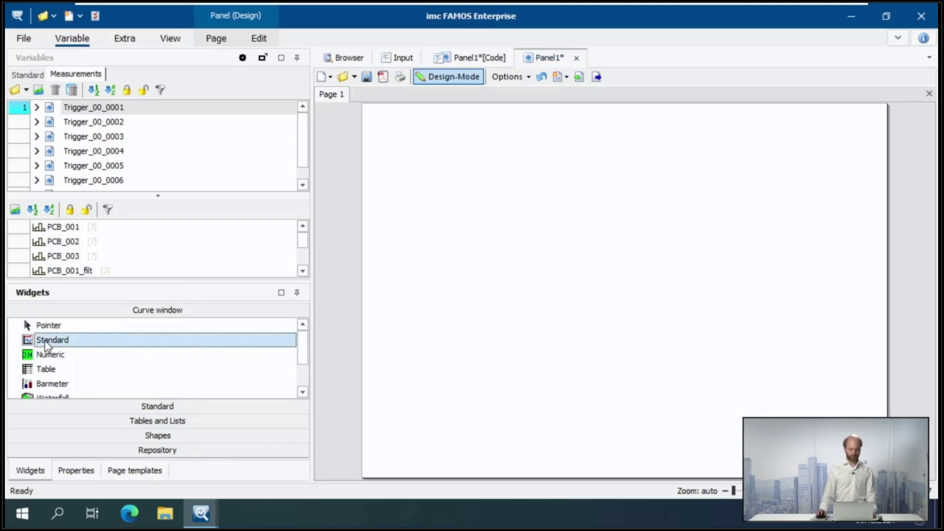
{"action": "left_click_drag", "start_coordinate": [45, 344], "coordinate": [451, 267]}
{"action": "left_click_drag", "start_coordinate": [518, 220], "coordinate": [524, 253]}
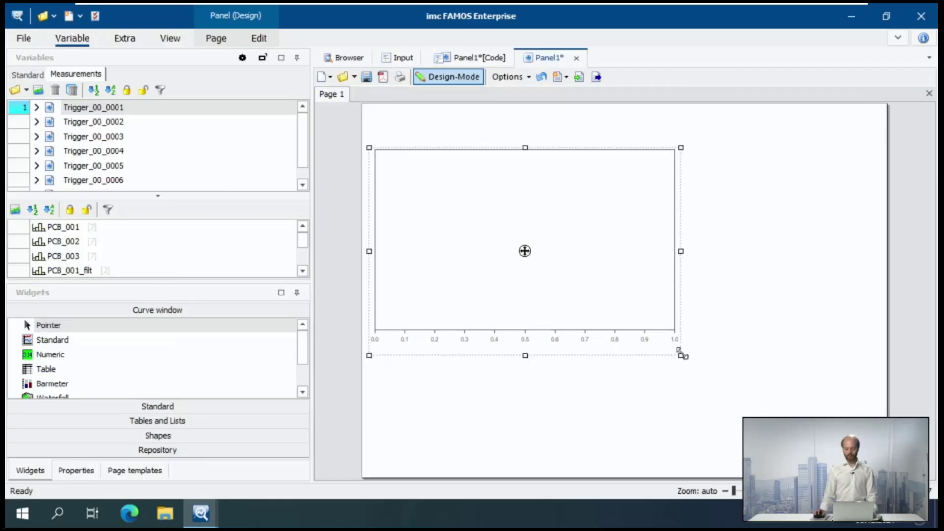
{"action": "left_click_drag", "start_coordinate": [682, 360], "coordinate": [791, 475]}
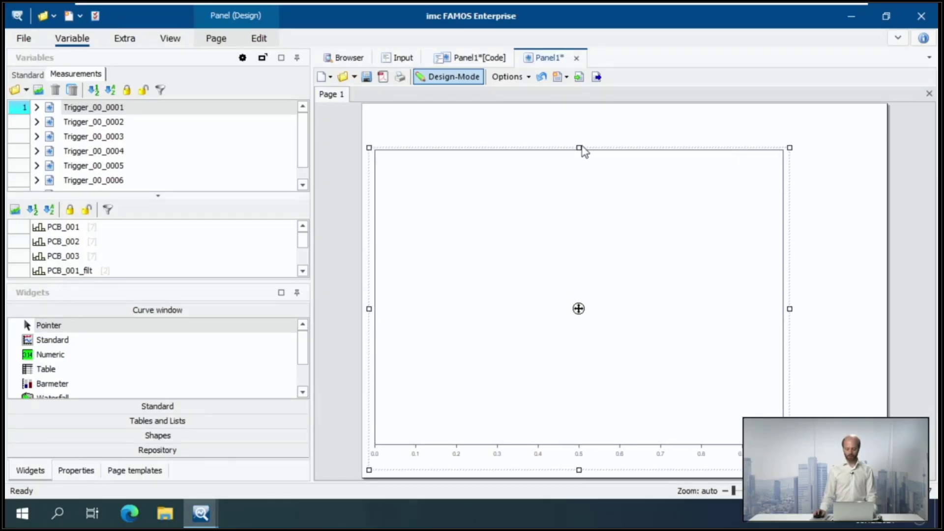
{"action": "mouse_move", "coordinate": [581, 148]}
{"action": "left_mouse_down"}
{"action": "mouse_move", "coordinate": [580, 172]}
{"action": "mouse_move", "coordinate": [578, 165]}
{"action": "left_mouse_up"}
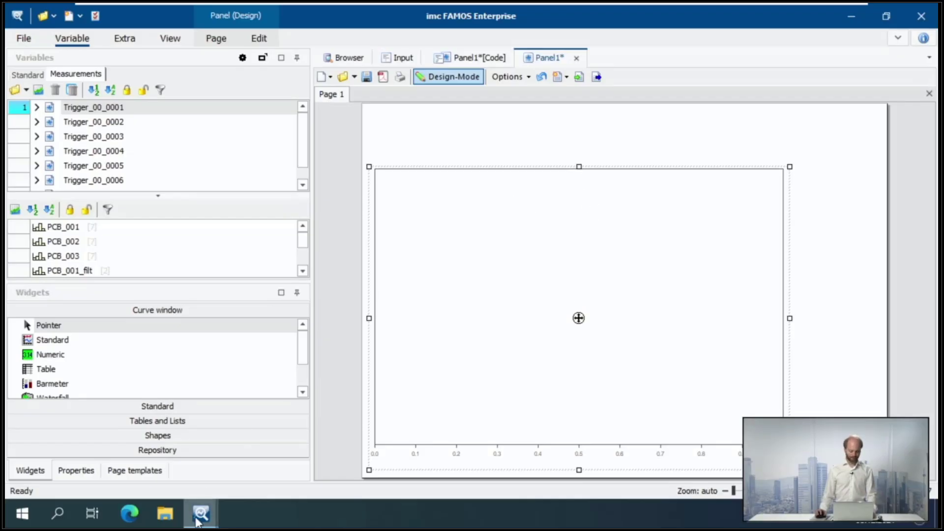
- Transfer the curves from the separate PCB_001_filt window into the page's curve window and close the separate window
{"action": "mouse_move", "coordinate": [197, 520]}
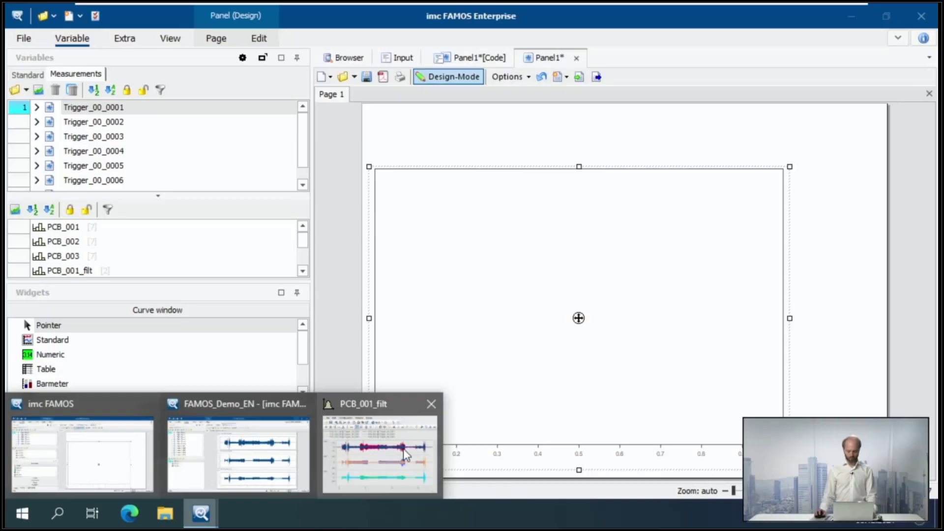
{"action": "left_click", "coordinate": [405, 455]}
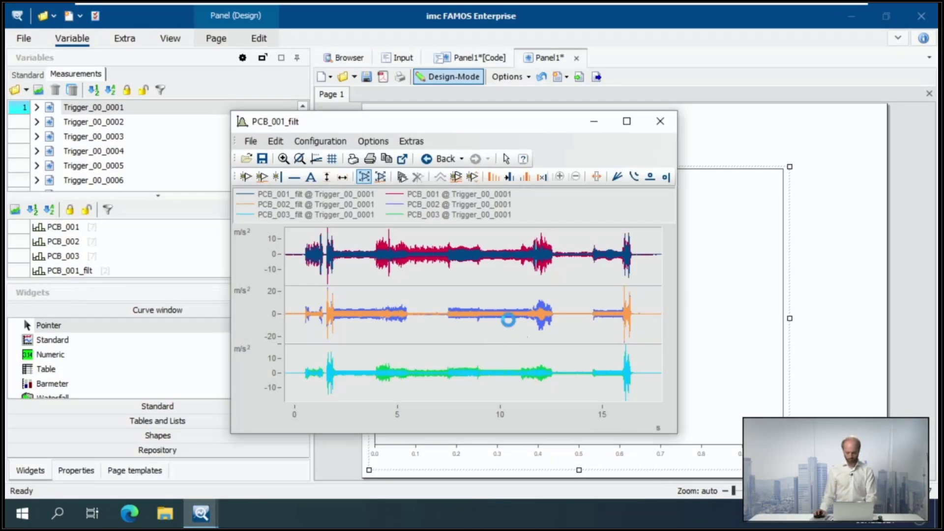
{"action": "double_click", "coordinate": [748, 240]}
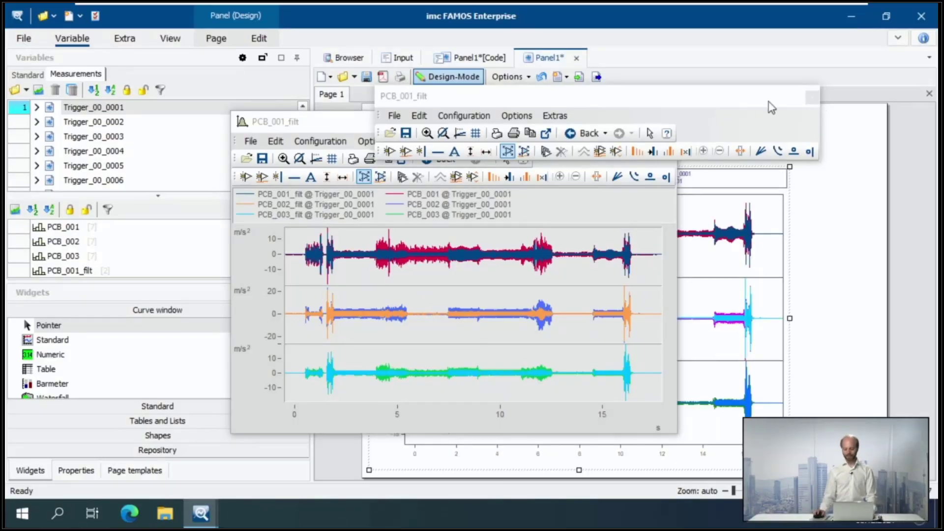
{"action": "left_click", "coordinate": [813, 97]}
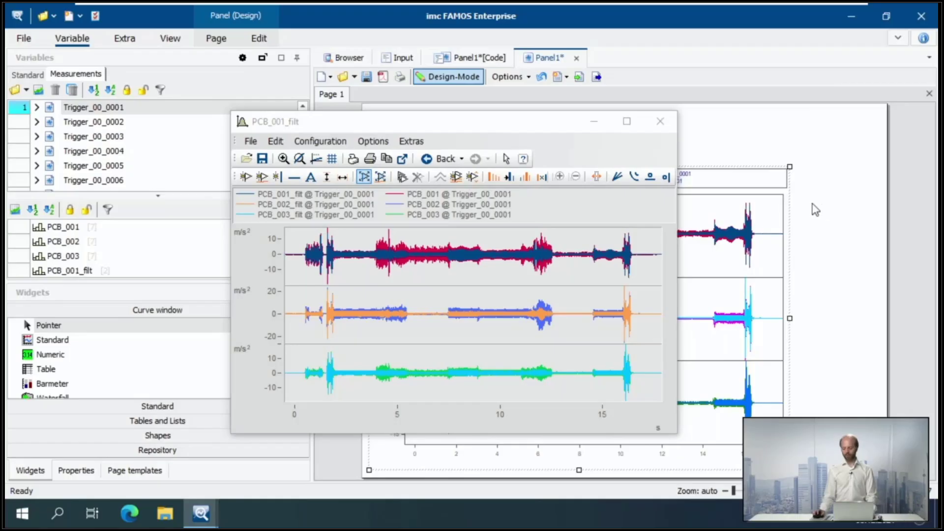
{"action": "left_click", "coordinate": [662, 118]}
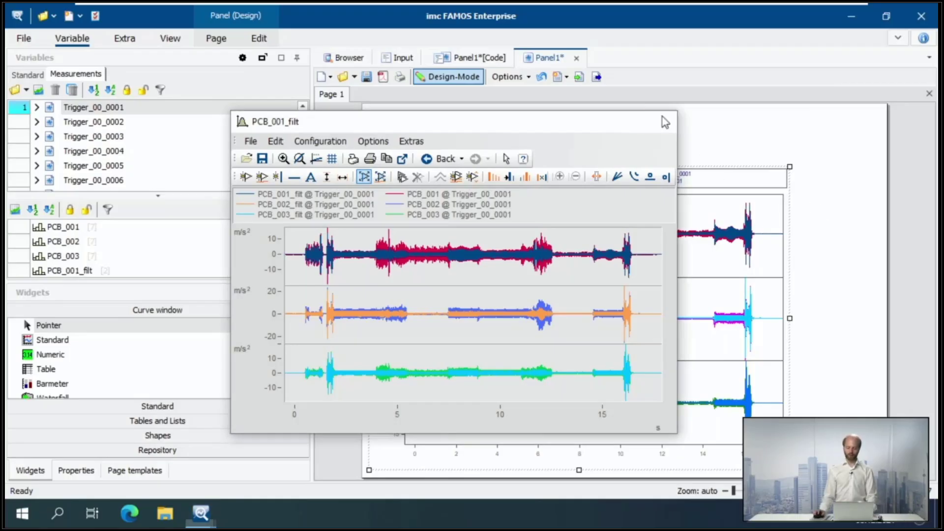
{"action": "left_click", "coordinate": [837, 240]}
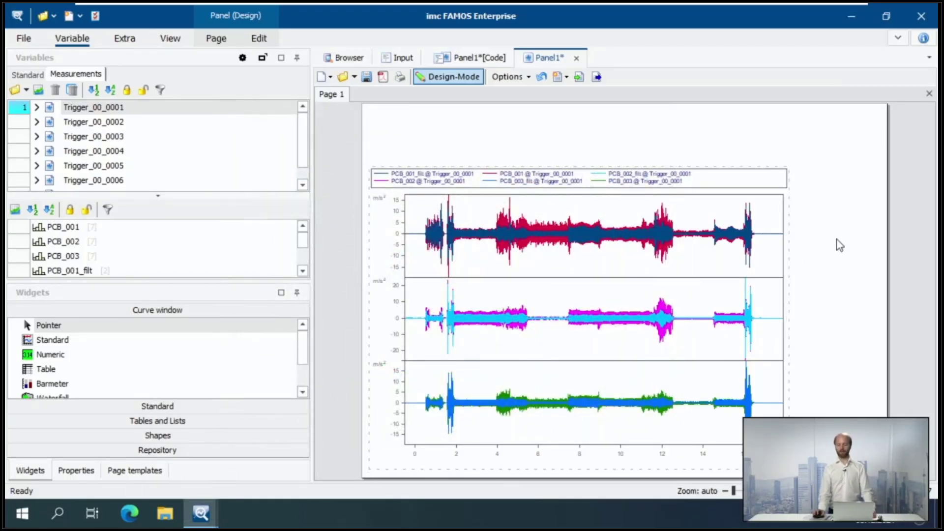
- Switch the displayed measurement to Trigger_00_0002
{"action": "left_click", "coordinate": [126, 125]}
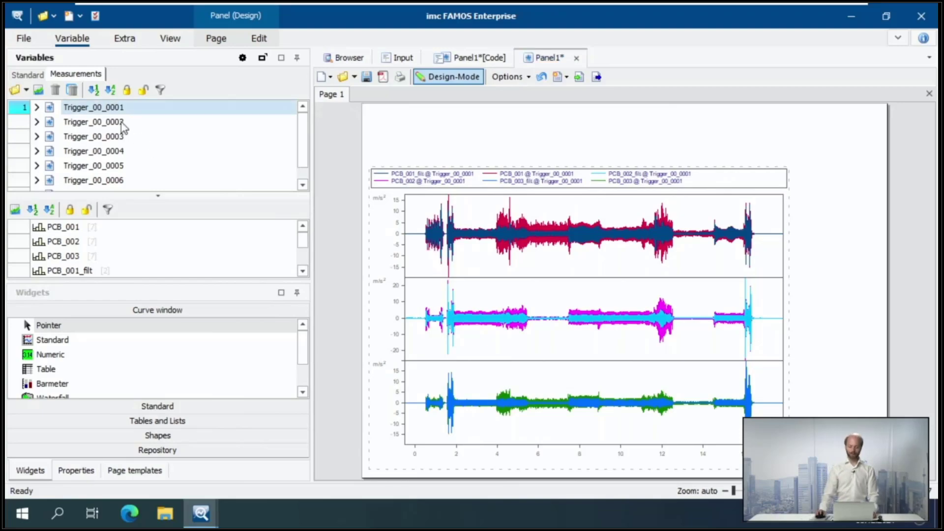
{"action": "left_click", "coordinate": [118, 137]}
{"action": "left_click", "coordinate": [114, 123]}
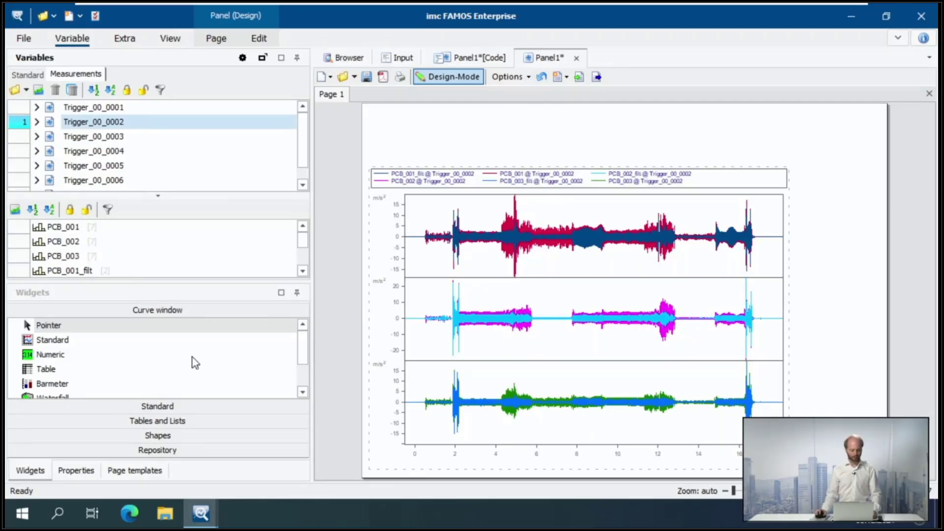
- Add a label with the text "Evaluation" above the curve window
{"action": "left_click", "coordinate": [160, 405]}
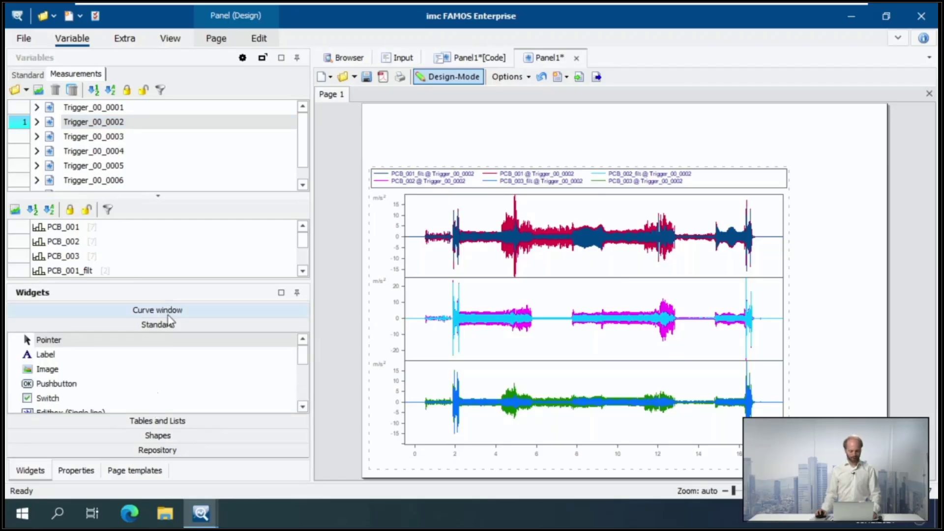
{"action": "left_click_drag", "start_coordinate": [45, 355], "coordinate": [392, 134]}
{"action": "type", "text": "F"}
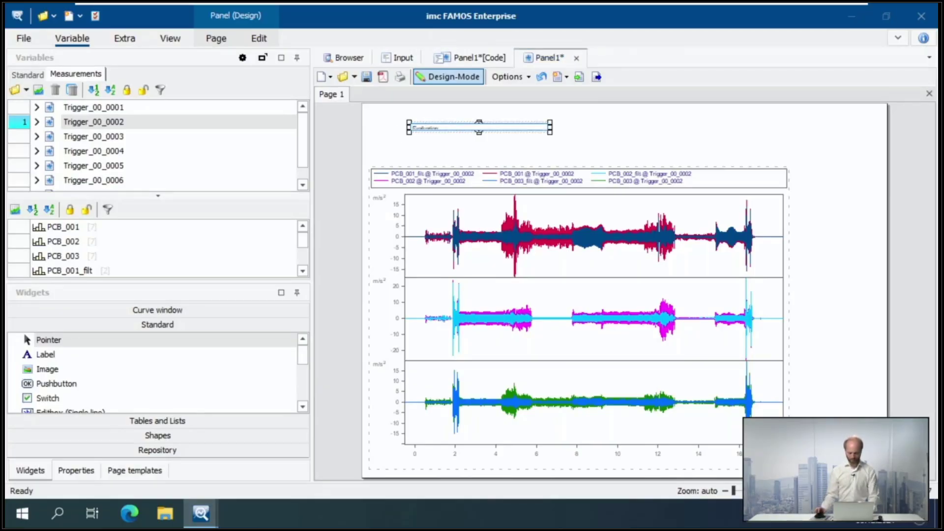
{"action": "left_click", "coordinate": [562, 142]}
- Format the Evaluation label in bold (Fett) at size 26 and shift it slightly toward the page's upper-left corner
{"action": "double_click", "coordinate": [479, 128]}
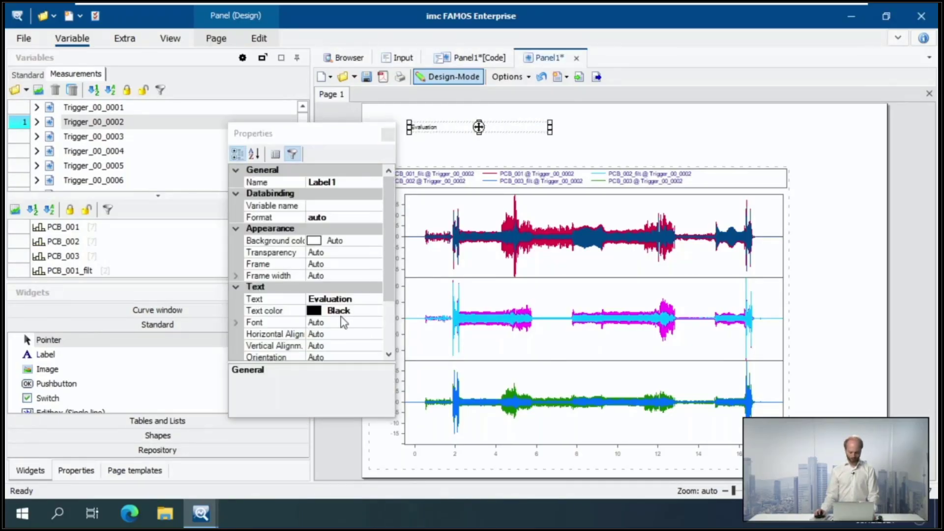
{"action": "left_click", "coordinate": [376, 320]}
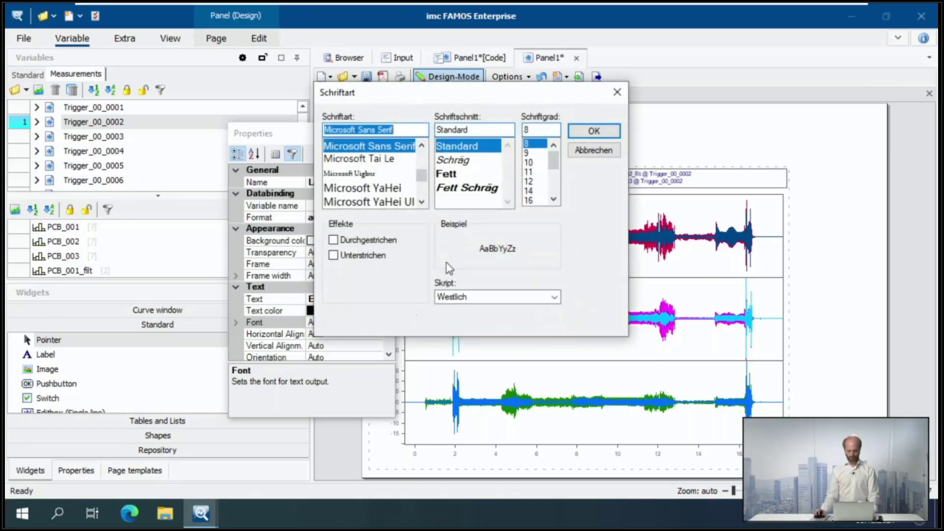
{"action": "left_click", "coordinate": [460, 175]}
{"action": "left_click", "coordinate": [554, 199]}
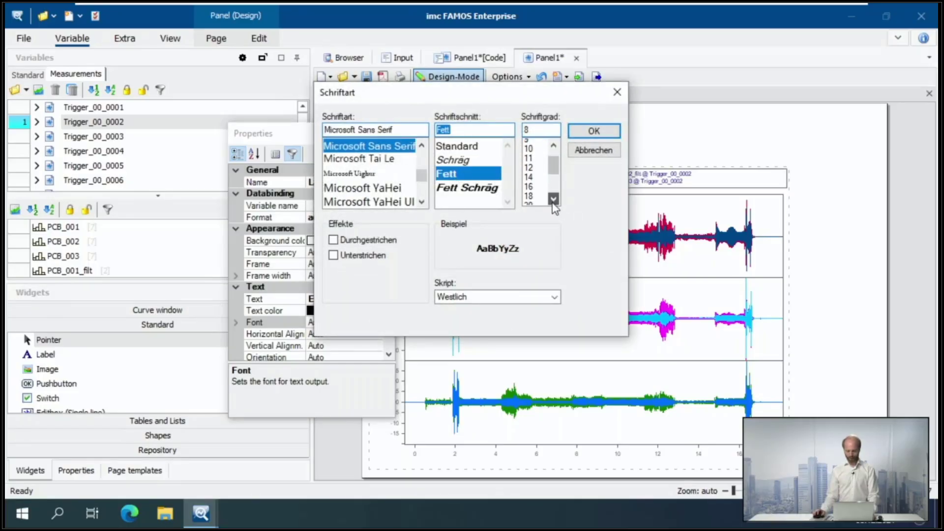
{"action": "left_click", "coordinate": [554, 199]}
{"action": "left_click", "coordinate": [530, 200]}
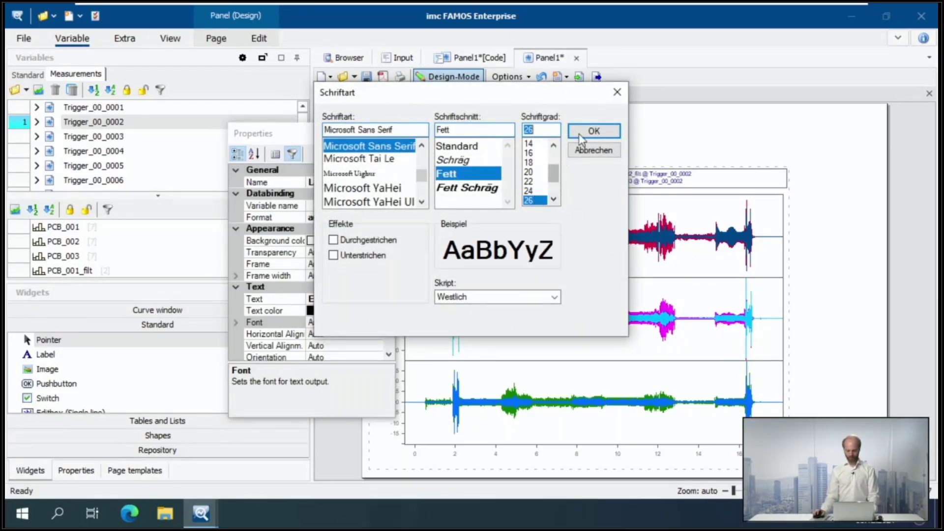
{"action": "left_click", "coordinate": [592, 133]}
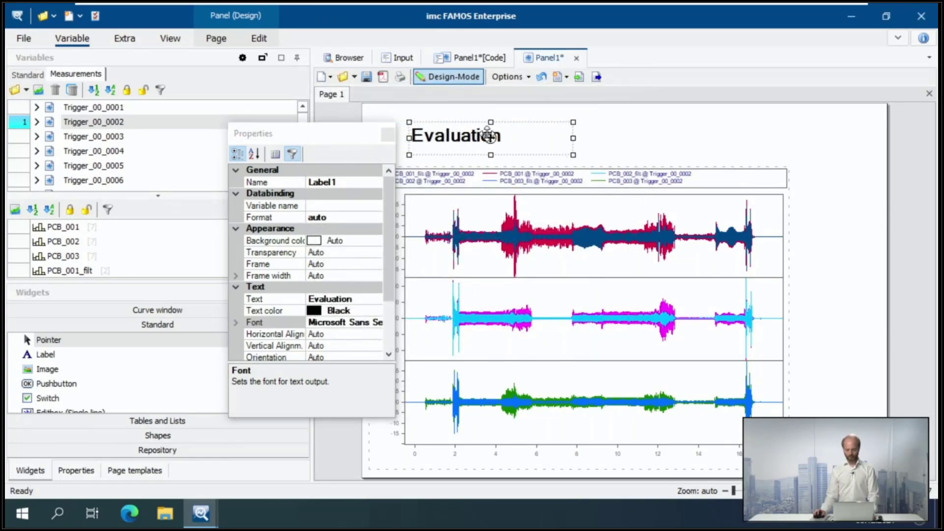
{"action": "left_click_drag", "start_coordinate": [430, 135], "coordinate": [419, 131]}
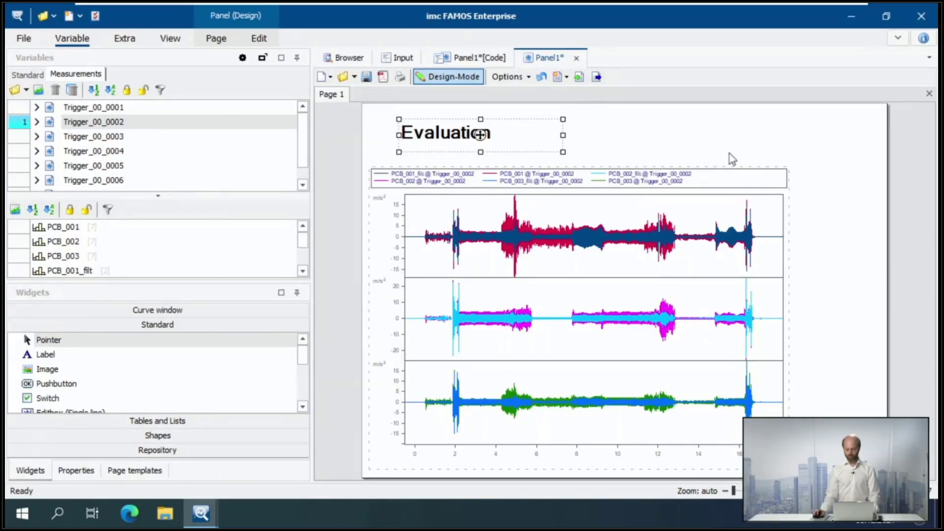
- Draw an image widget in the page's upper-right corner and load the imc_Logo file from the Desktop into it
{"action": "left_click", "coordinate": [46, 369]}
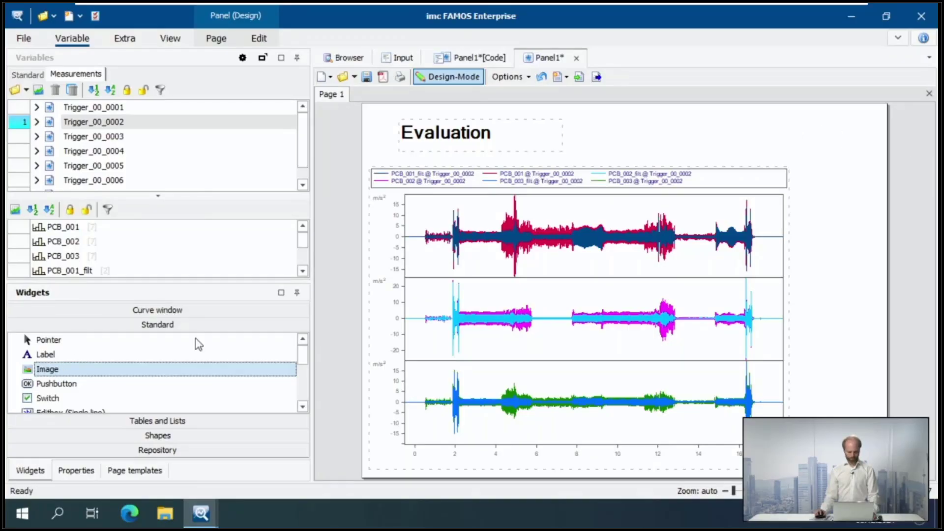
{"action": "left_click_drag", "start_coordinate": [801, 110], "coordinate": [881, 174]}
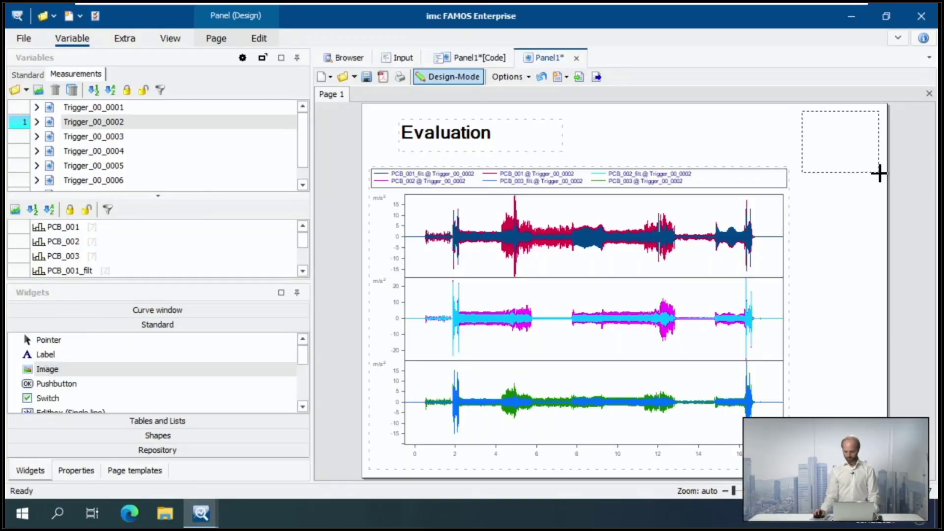
{"action": "double_click", "coordinate": [840, 141]}
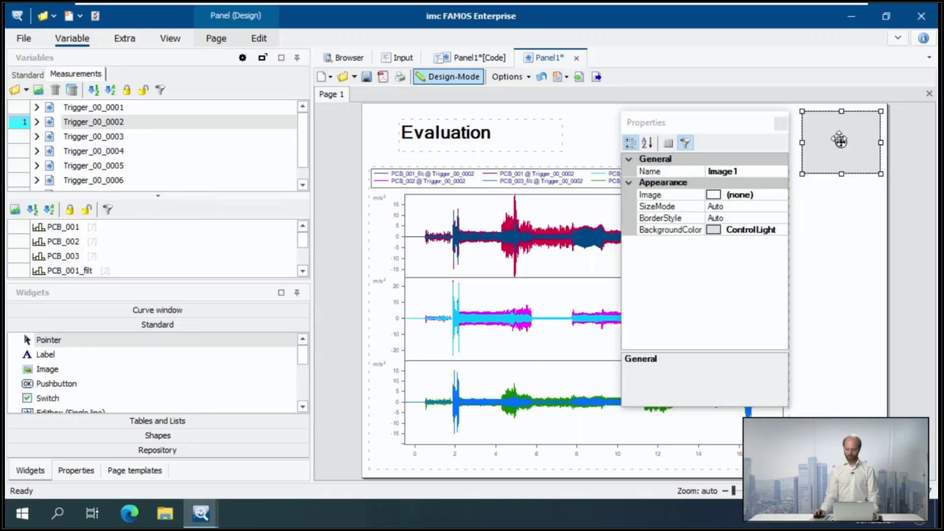
{"action": "left_click", "coordinate": [739, 197]}
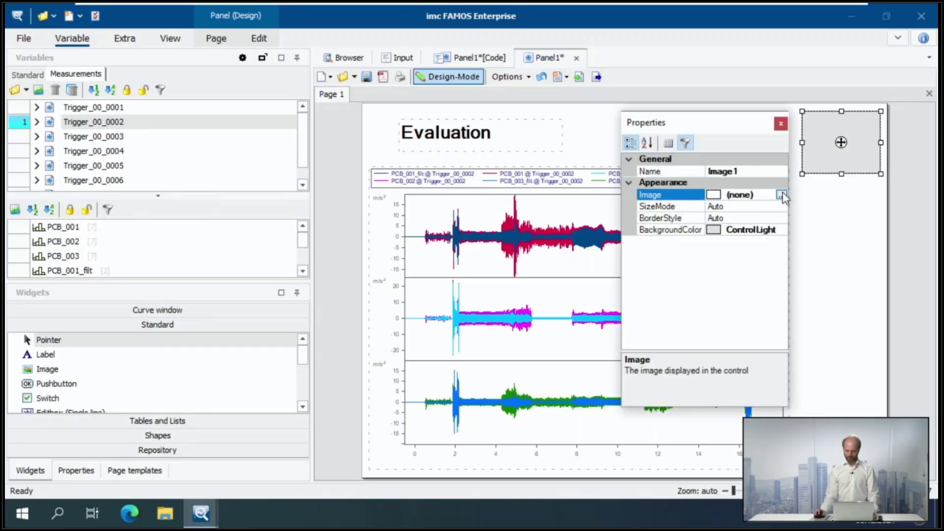
{"action": "left_click", "coordinate": [783, 192]}
{"action": "left_click", "coordinate": [622, 265]}
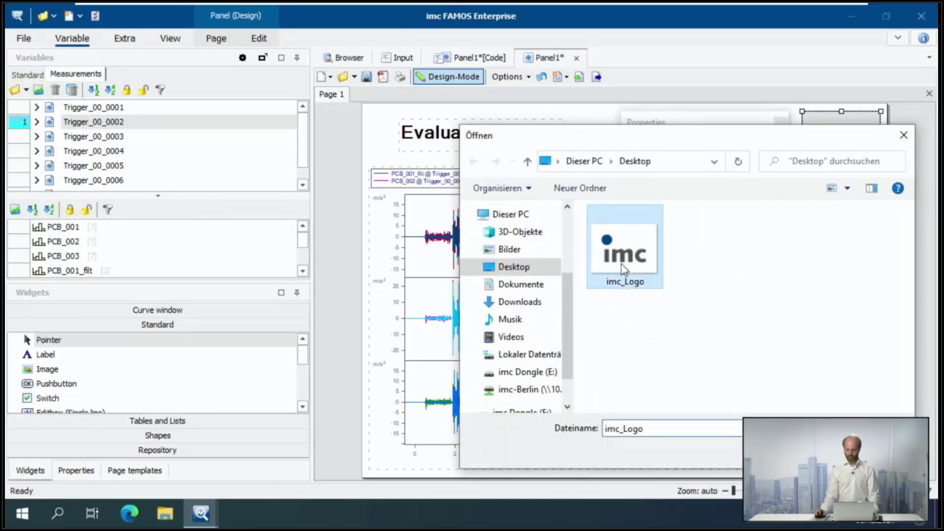
{"action": "double_click", "coordinate": [625, 248]}
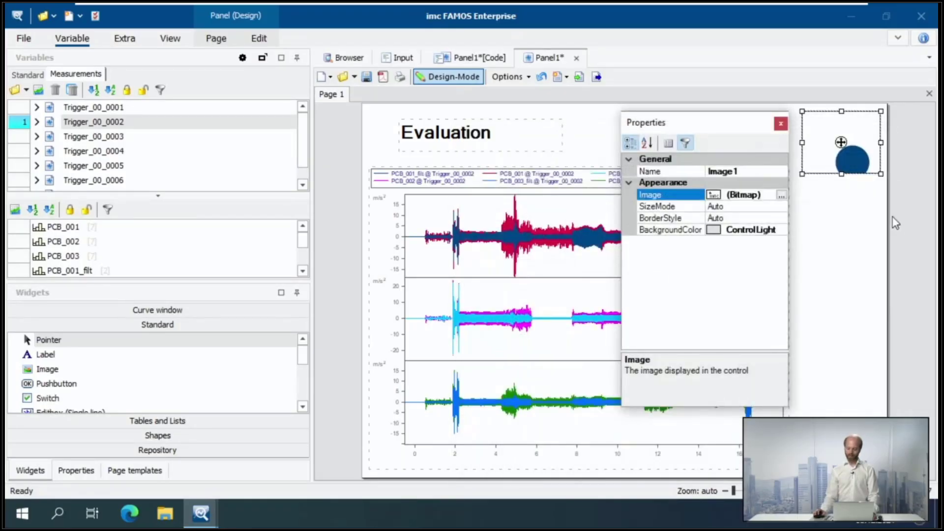
- Set the logo image's SizeMode to Zoom and its BorderStyle to None
{"action": "left_click", "coordinate": [786, 205]}
{"action": "left_click", "coordinate": [781, 207]}
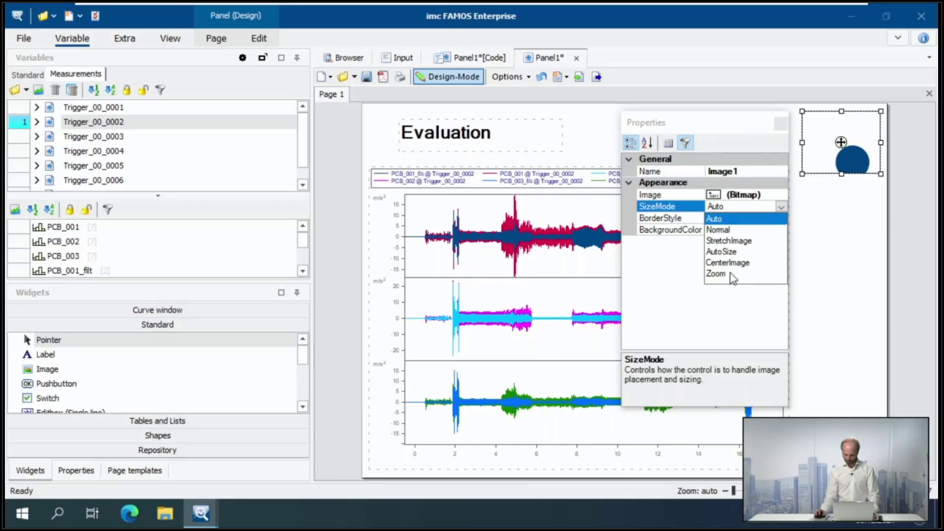
{"action": "left_click", "coordinate": [732, 274]}
{"action": "left_click", "coordinate": [779, 219]}
{"action": "left_click", "coordinate": [782, 219]}
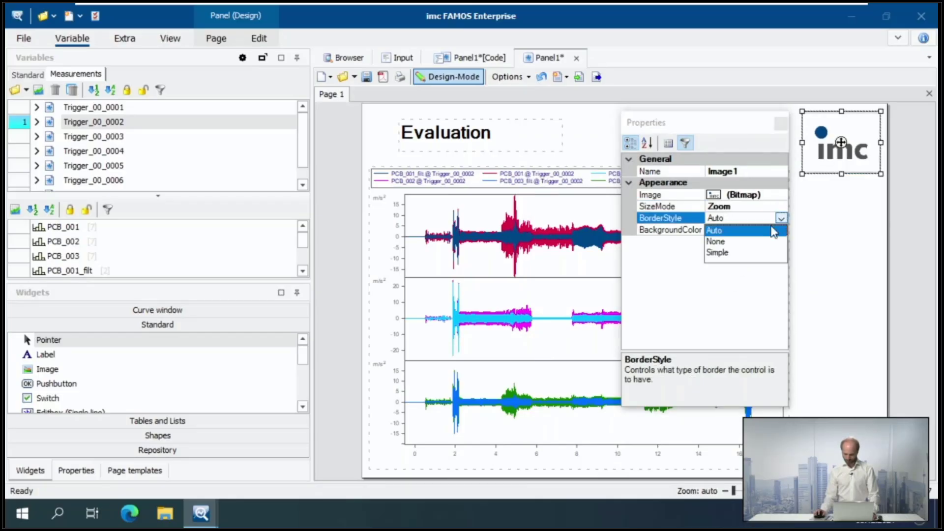
{"action": "left_click", "coordinate": [721, 242]}
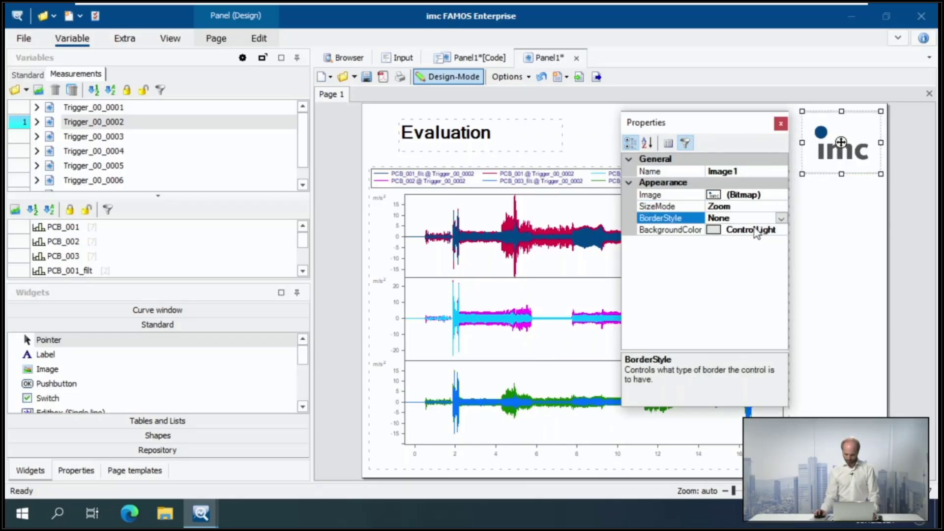
- Set the logo image's background color to Transparent, then reduce its height and move it to the page's upper edge
{"action": "left_click", "coordinate": [780, 230]}
{"action": "left_click", "coordinate": [782, 231]}
{"action": "left_click", "coordinate": [689, 244]}
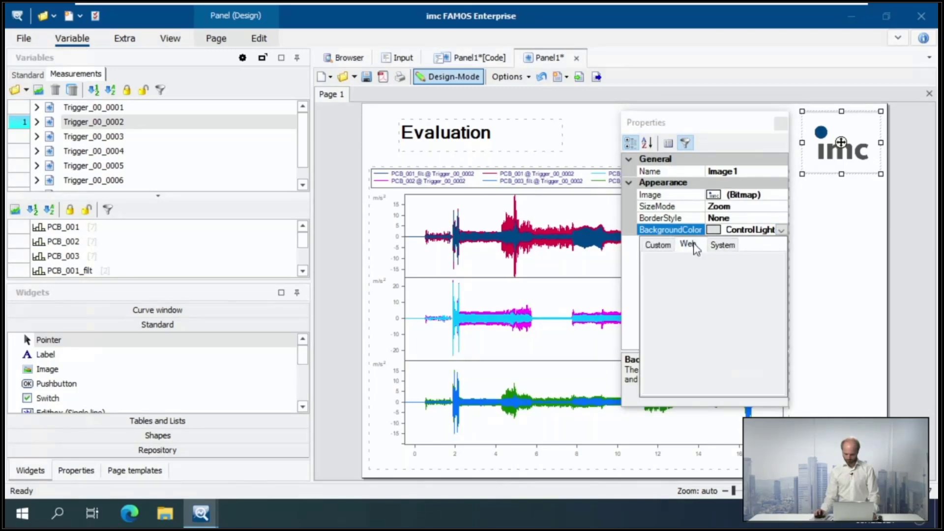
{"action": "left_click", "coordinate": [691, 261]}
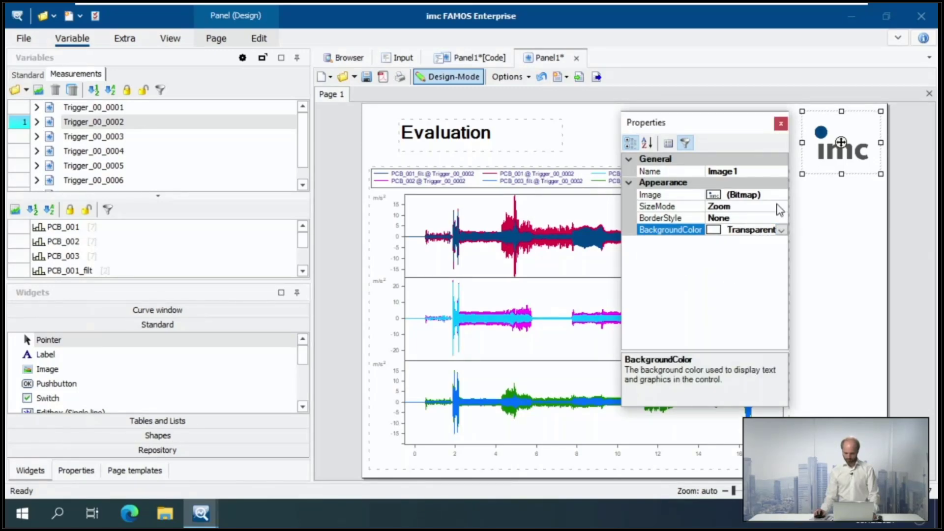
{"action": "left_click", "coordinate": [781, 123]}
{"action": "left_click_drag", "start_coordinate": [842, 173], "coordinate": [840, 129]}
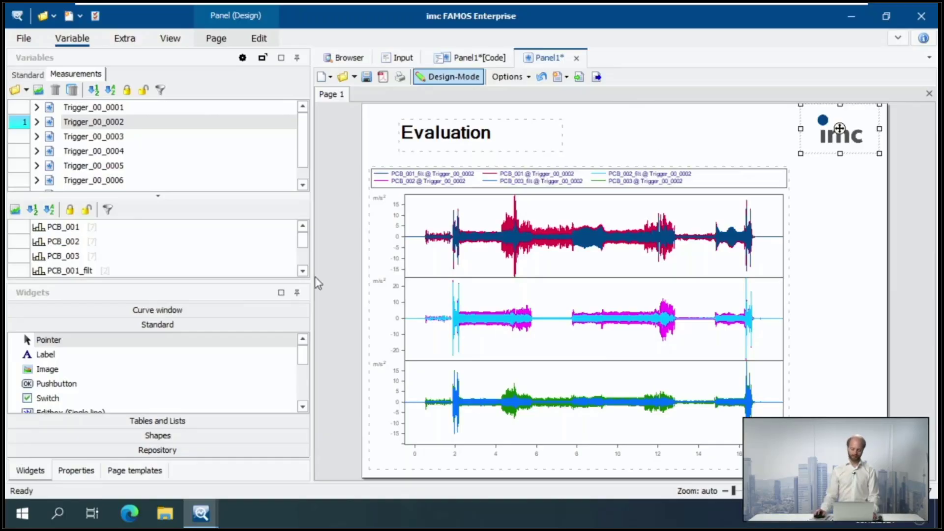
- Draw a horizontal separator line across the full page width between the Evaluation title and the curves
{"action": "left_click", "coordinate": [158, 435]}
{"action": "left_click", "coordinate": [48, 386]}
{"action": "left_click_drag", "start_coordinate": [47, 383], "coordinate": [352, 154]}
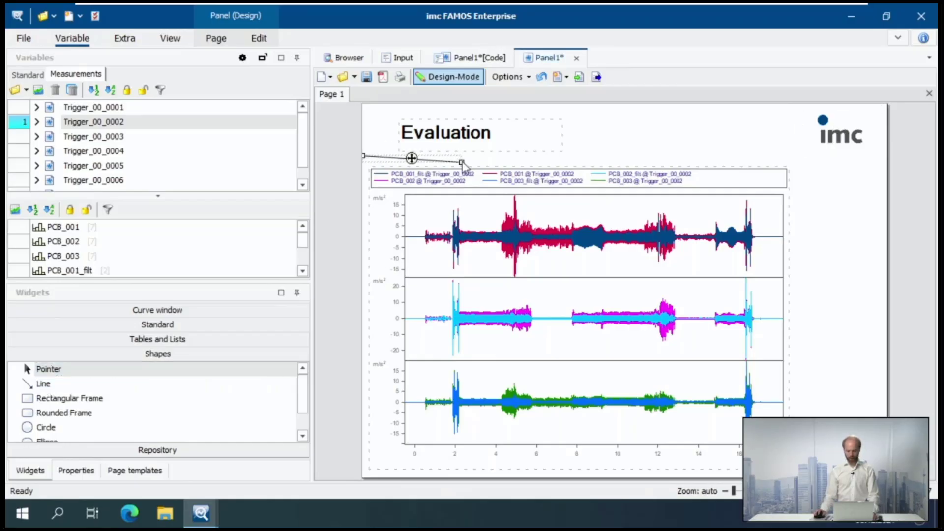
{"action": "left_click_drag", "start_coordinate": [462, 163], "coordinate": [883, 155]}
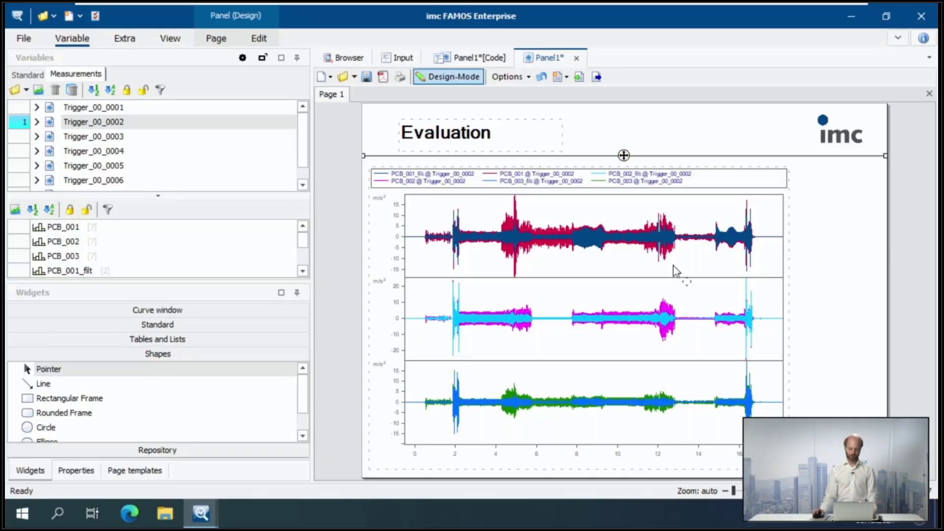
- Place an enlarged pushbutton beside the curve window below the logo, and a single-line editbox of similar width beneath it
{"action": "left_click", "coordinate": [167, 325]}
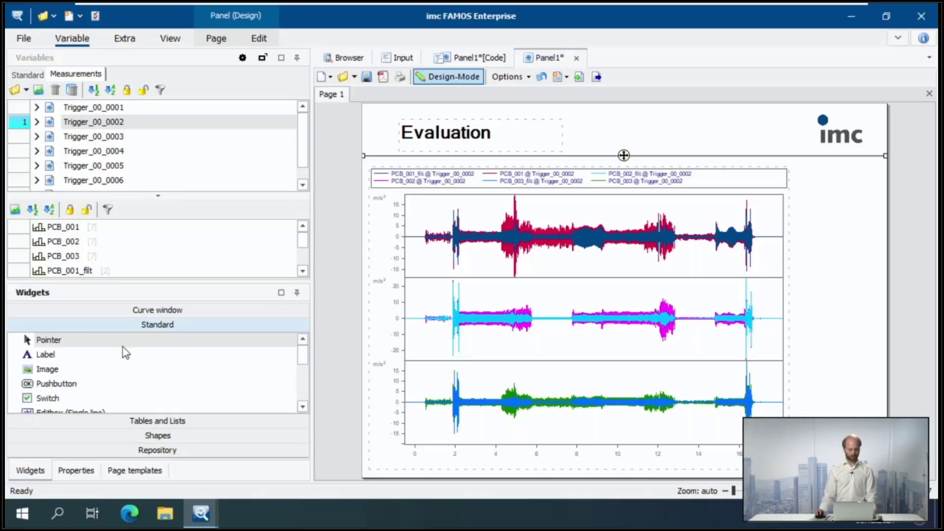
{"action": "left_click_drag", "start_coordinate": [42, 383], "coordinate": [835, 187]}
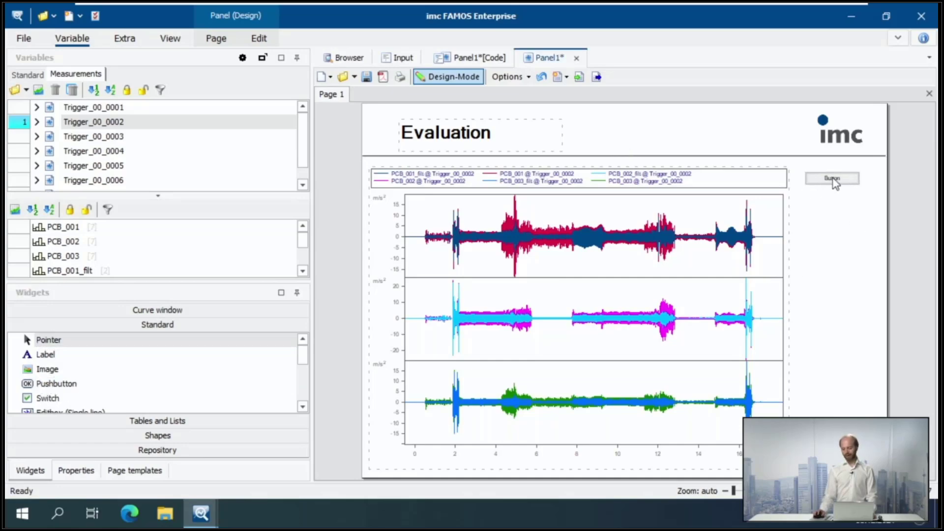
{"action": "left_click_drag", "start_coordinate": [872, 202], "coordinate": [875, 198]}
{"action": "left_click", "coordinate": [833, 214]}
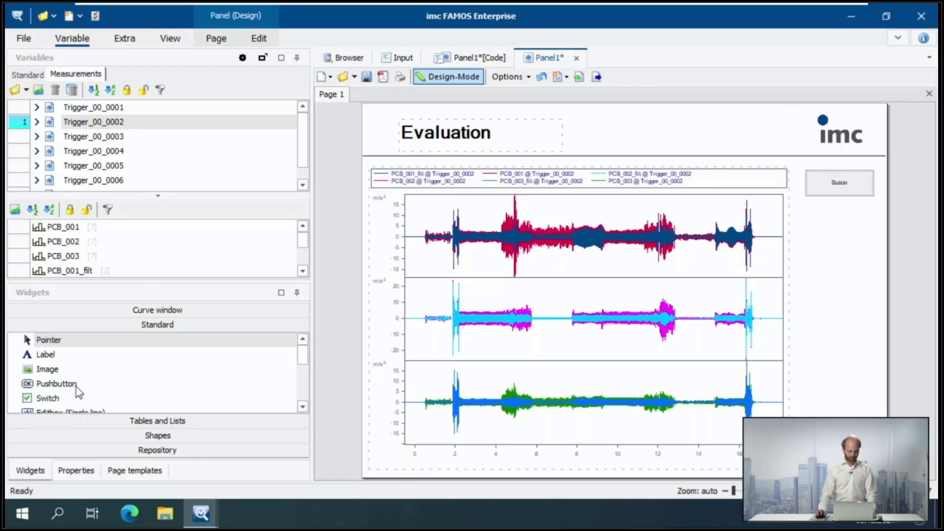
{"action": "scroll", "coordinate": [56, 391], "scroll_direction": "down", "scroll_amount": 1}
{"action": "left_click_drag", "start_coordinate": [49, 370], "coordinate": [840, 218]}
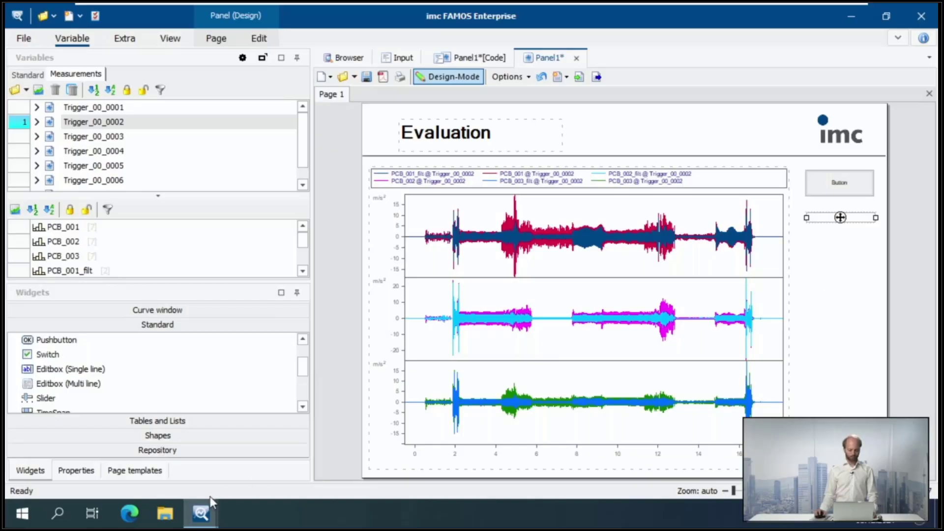
- Switch to the FAMOS_Demo_EN project window and step forward through the measurements from Trigger_00_0001 to examine their PCB curves
{"action": "mouse_move", "coordinate": [206, 515]}
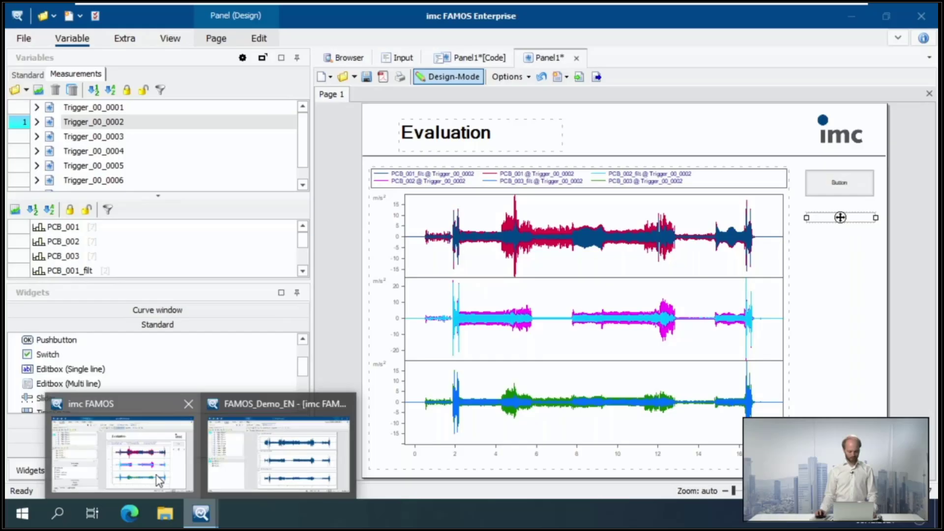
{"action": "left_click", "coordinate": [279, 455]}
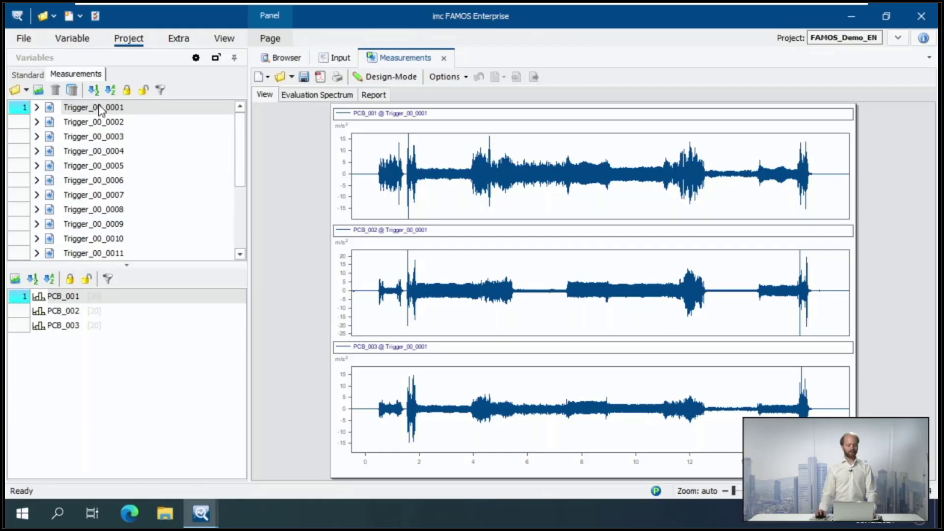
{"action": "scroll", "coordinate": [116, 147], "scroll_direction": "down", "scroll_amount": 2}
{"action": "scroll", "coordinate": [127, 150], "scroll_direction": "up", "scroll_amount": 2}
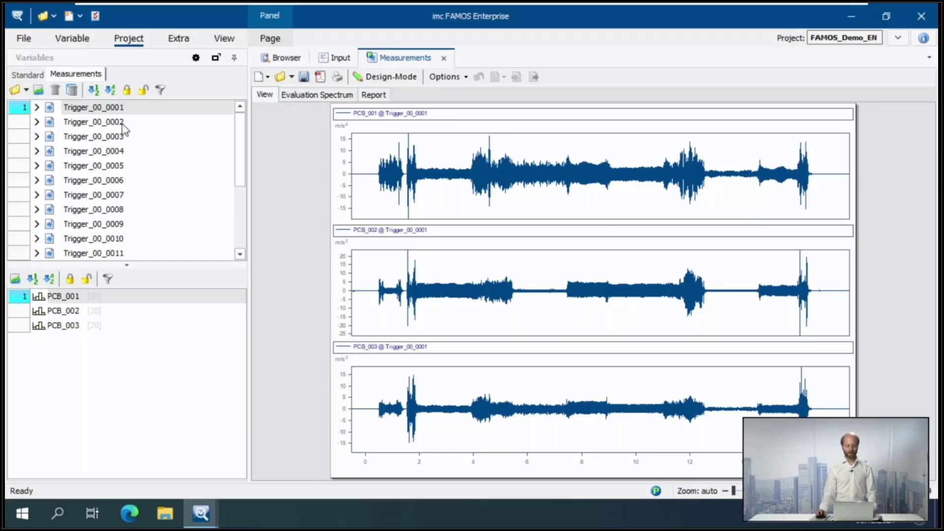
{"action": "left_click", "coordinate": [123, 110]}
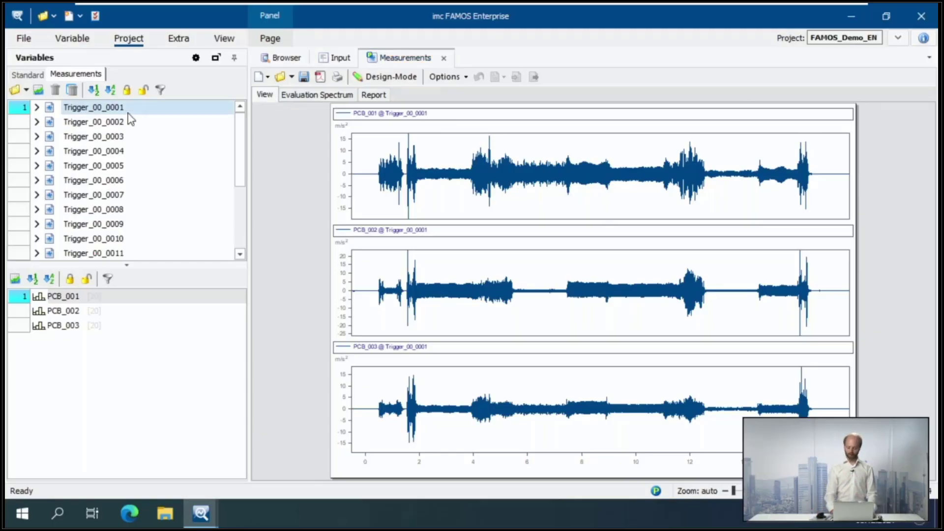
{"action": "key", "text": "Down"}
{"action": "key", "text": "Down"}
{"action": "key", "text": "Down"}
{"action": "key", "text": "Down"}
{"action": "key", "text": "Down"}
{"action": "key", "text": "Down"}
{"action": "key", "text": "Down"}
{"action": "key", "text": "Down"}
{"action": "key", "text": "Down"}
{"action": "key", "text": "Down"}
{"action": "key", "text": "Down"}
{"action": "key", "text": "Down"}
{"action": "key", "text": "Down"}
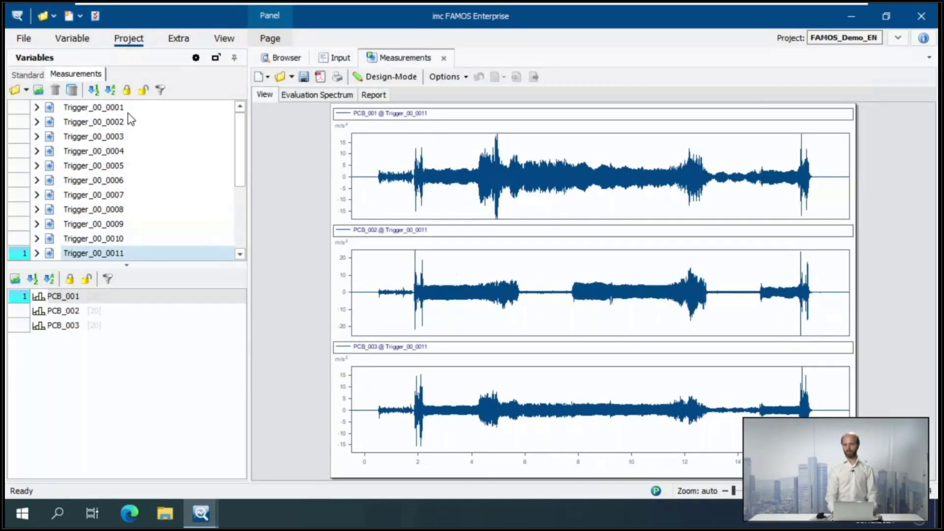
- Step back through the measurements to Trigger_00_0005 and overlay Trigger_00_0010 for comparison
{"action": "key", "text": "Up"}
{"action": "key", "text": "Up"}
{"action": "key", "text": "Up"}
{"action": "key", "text": "Up"}
{"action": "key", "text": "Up"}
{"action": "key", "text": "Up"}
{"action": "key", "text": "Up"}
{"action": "key", "text": "Up"}
{"action": "key", "text": "Up"}
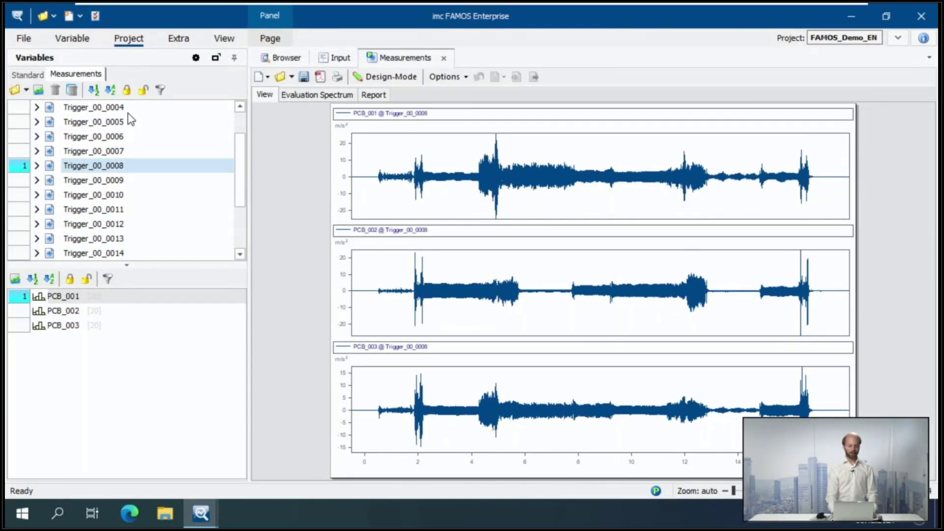
{"action": "left_click", "coordinate": [97, 197], "text": "ctrl"}
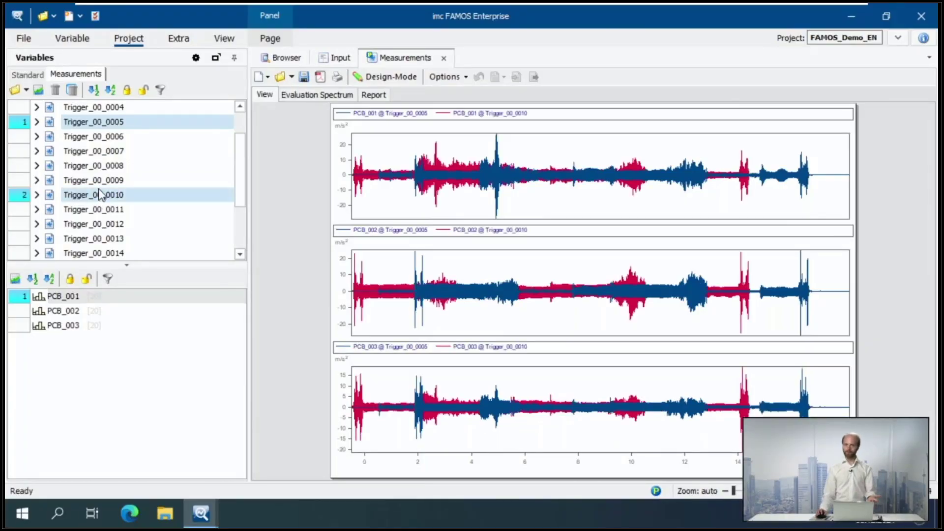
- On the Evaluation Spectrum page, high-pass filter Trigger_00_0004 with filter order 4 and cut-off frequency 500 Hz, and calculate its FFT
{"action": "left_click", "coordinate": [94, 109]}
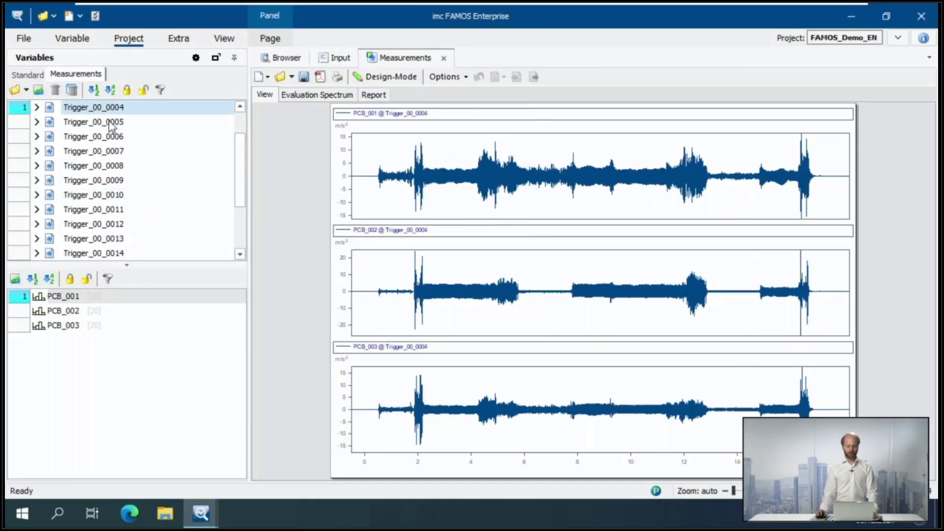
{"action": "left_click", "coordinate": [310, 95]}
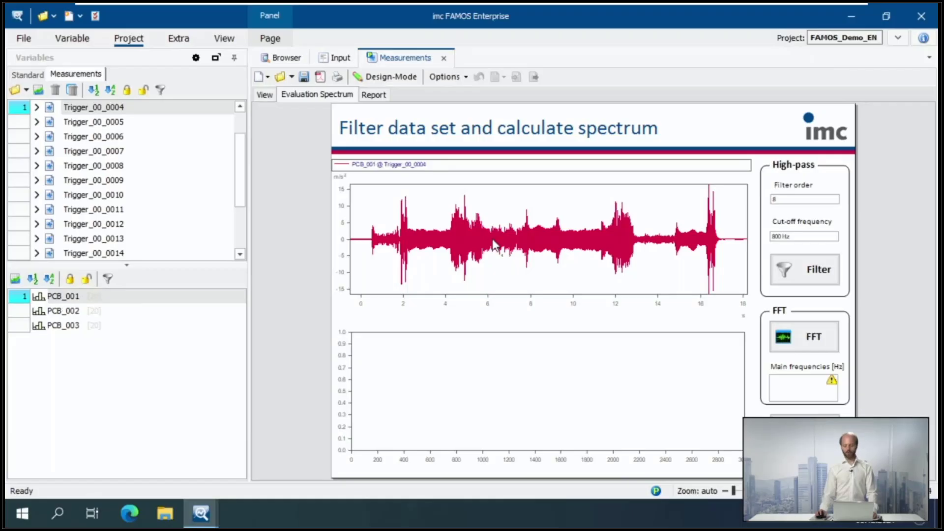
{"action": "left_click", "coordinate": [800, 198]}
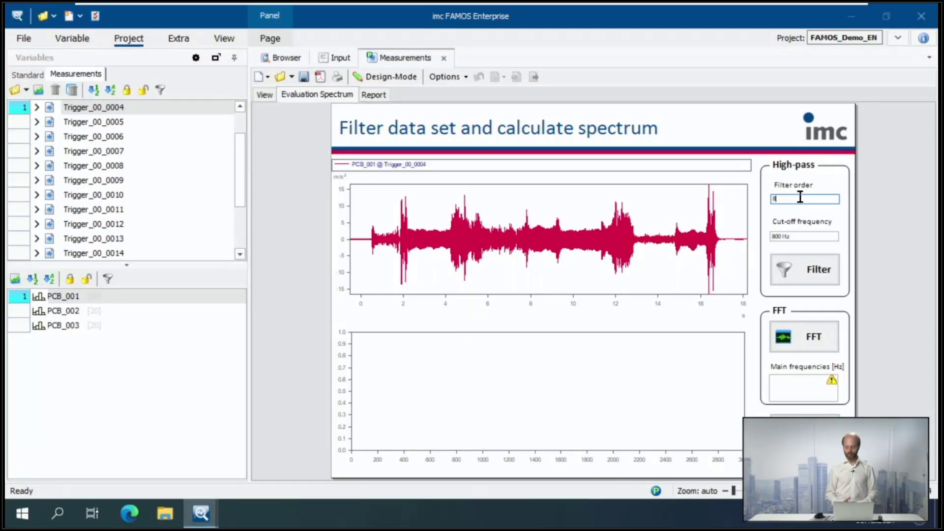
{"action": "key", "text": "BackSpace"}
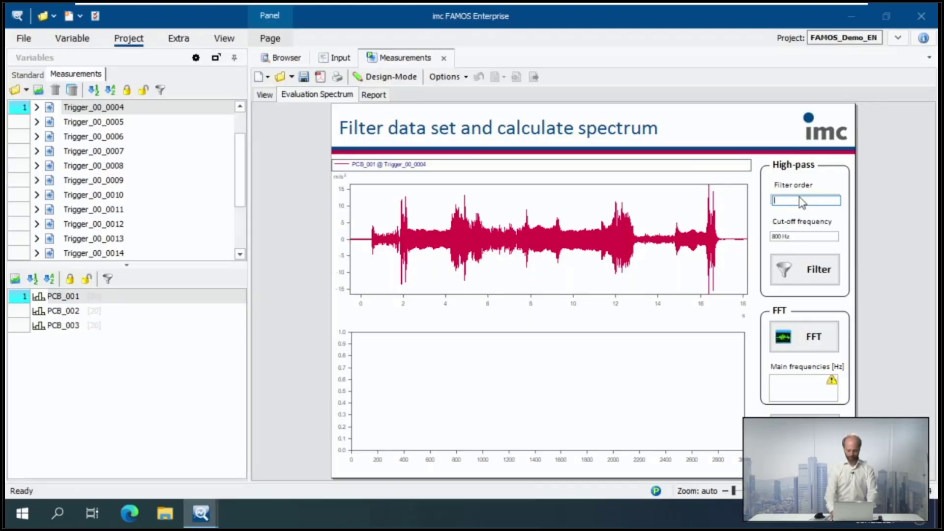
{"action": "type", "text": "4"}
{"action": "left_click", "coordinate": [826, 235]}
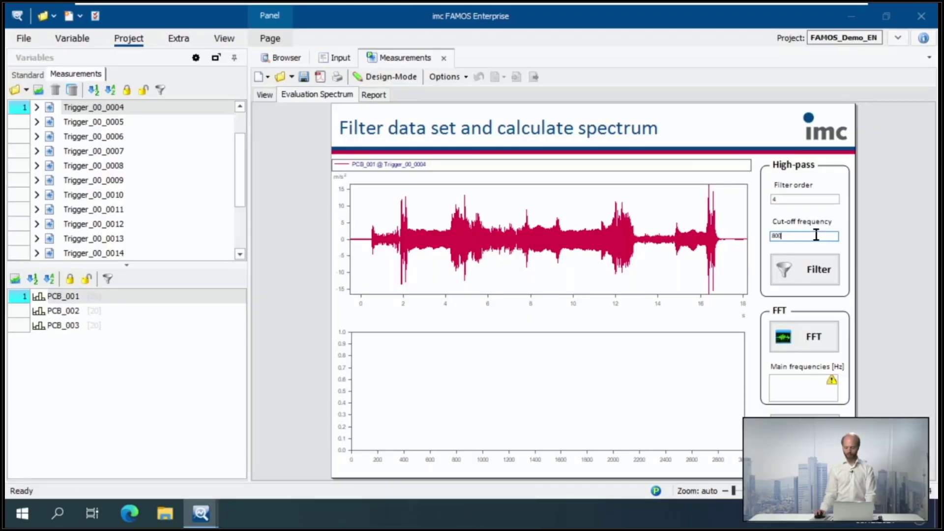
{"action": "left_click_drag", "start_coordinate": [814, 235], "coordinate": [738, 235]}
{"action": "type", "text": "500"}
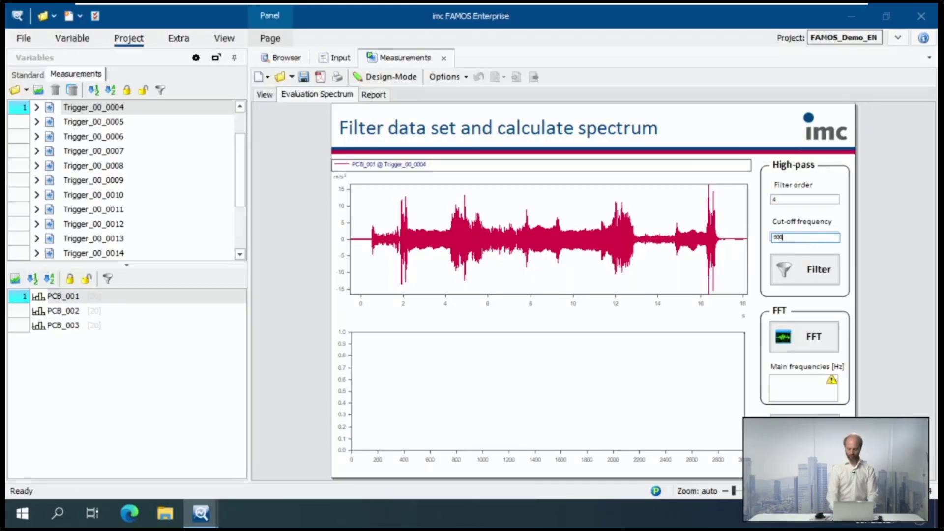
{"action": "left_click", "coordinate": [813, 273]}
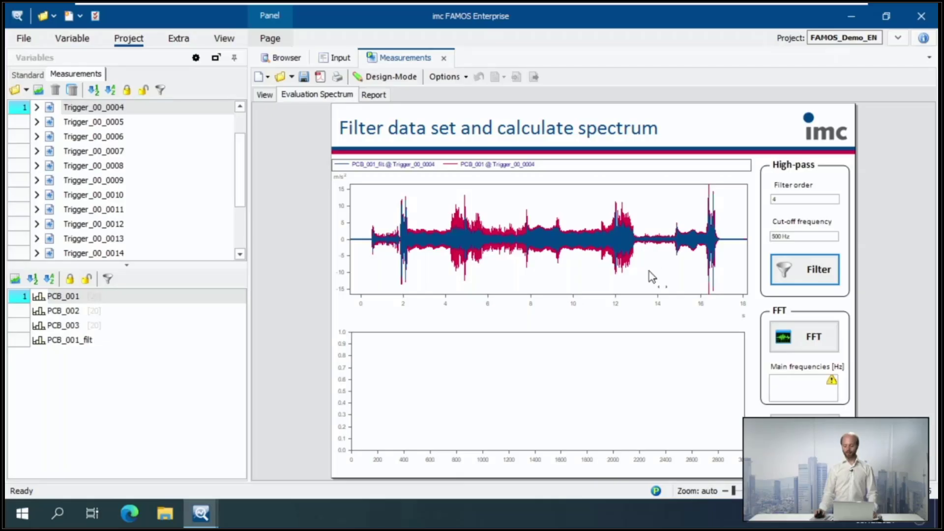
{"action": "left_click", "coordinate": [820, 337]}
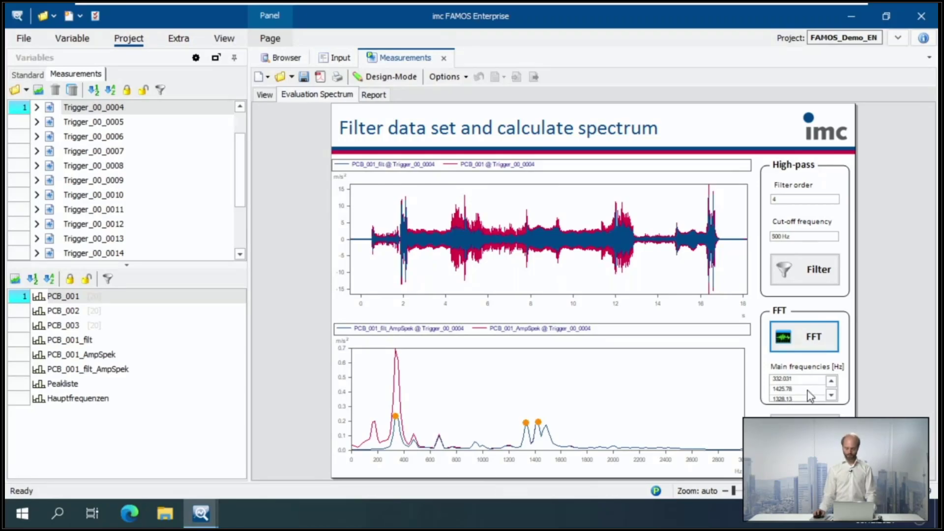
- Examine the Report page's parameters, curves and main frequencies at 100 % zoom, briefly switching from Trigger_00_0004 to Trigger_00_0006 and back
{"action": "left_click", "coordinate": [380, 97]}
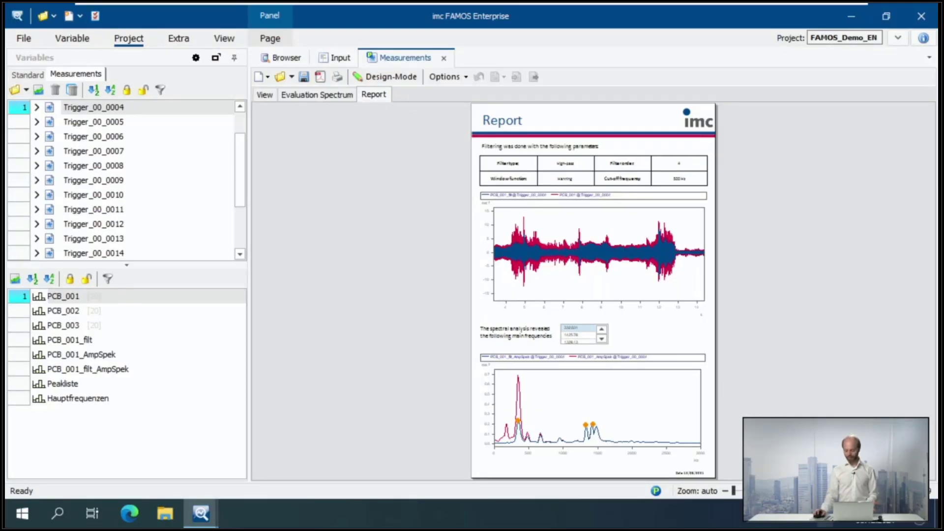
{"action": "left_click_drag", "start_coordinate": [734, 491], "coordinate": [762, 491]}
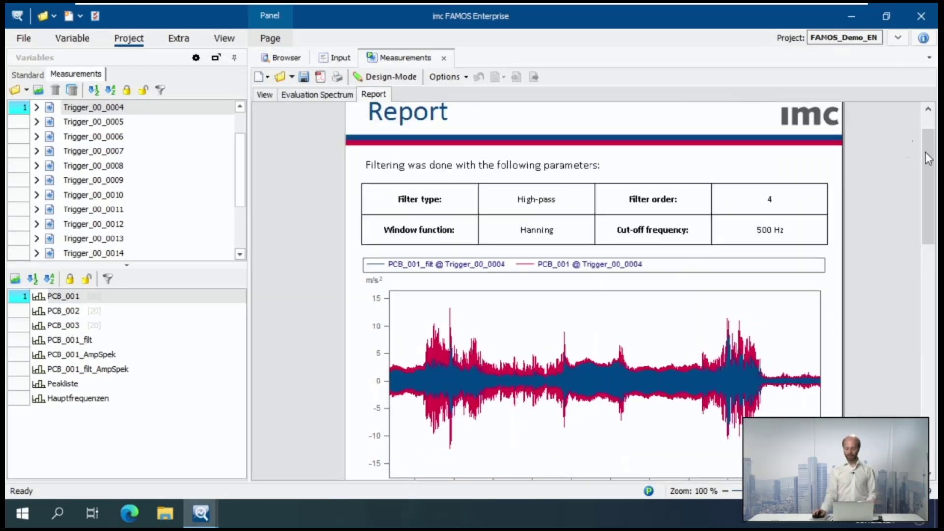
{"action": "left_click_drag", "start_coordinate": [928, 152], "coordinate": [935, 227]}
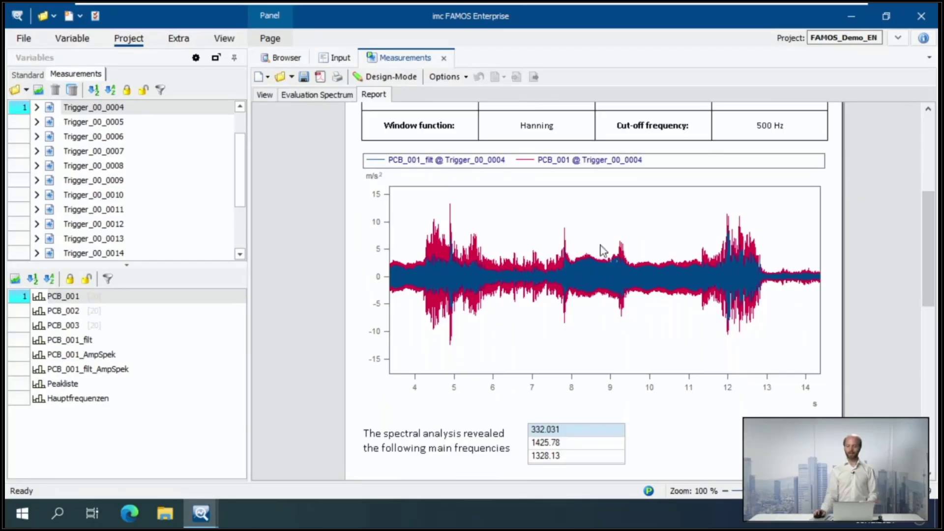
{"action": "scroll", "coordinate": [604, 335], "scroll_direction": "up", "scroll_amount": 5}
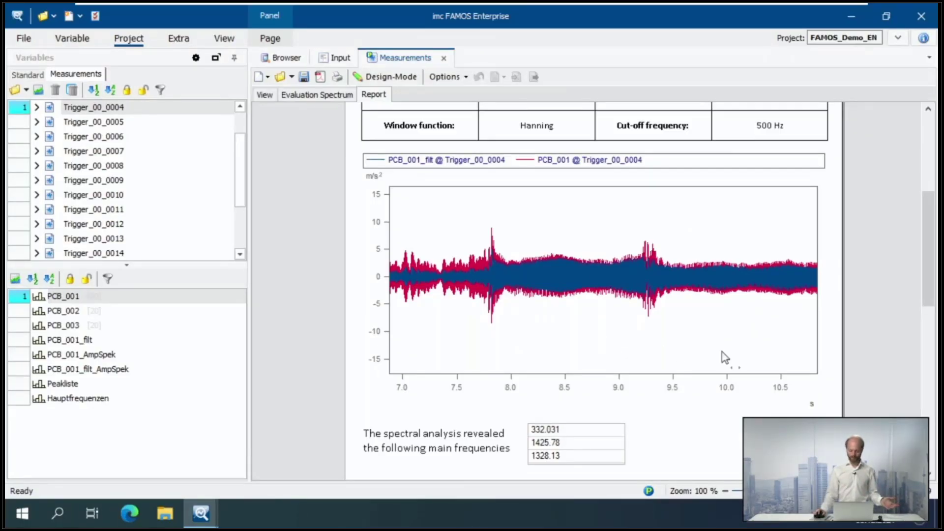
{"action": "left_click_drag", "start_coordinate": [931, 224], "coordinate": [914, 396]}
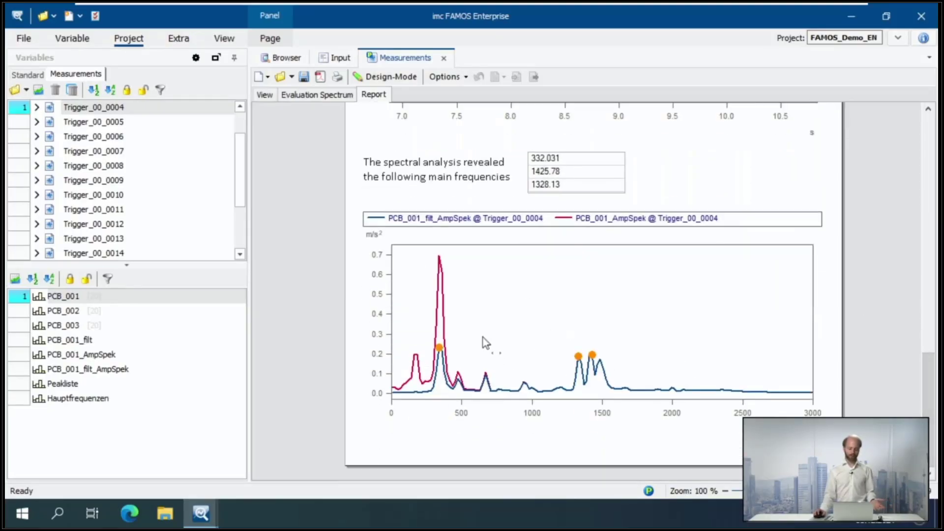
{"action": "left_click", "coordinate": [98, 137]}
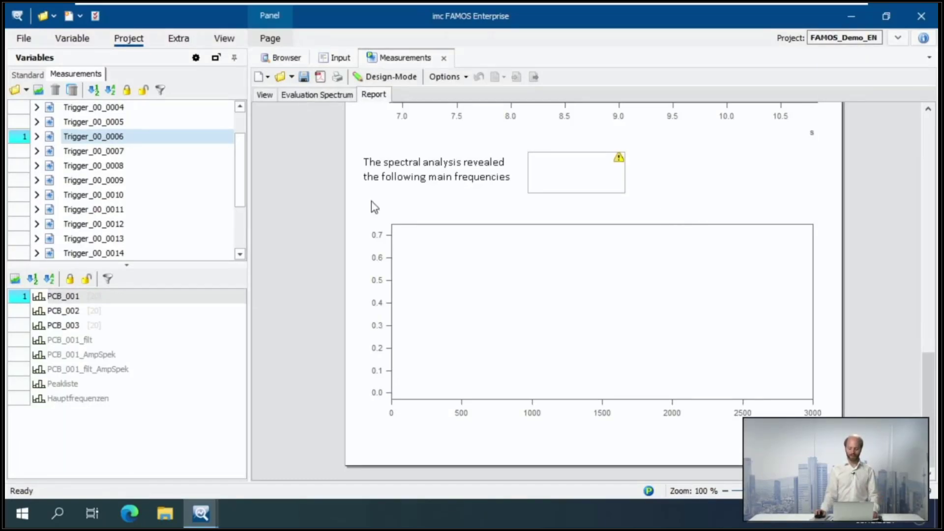
{"action": "left_click", "coordinate": [93, 108]}
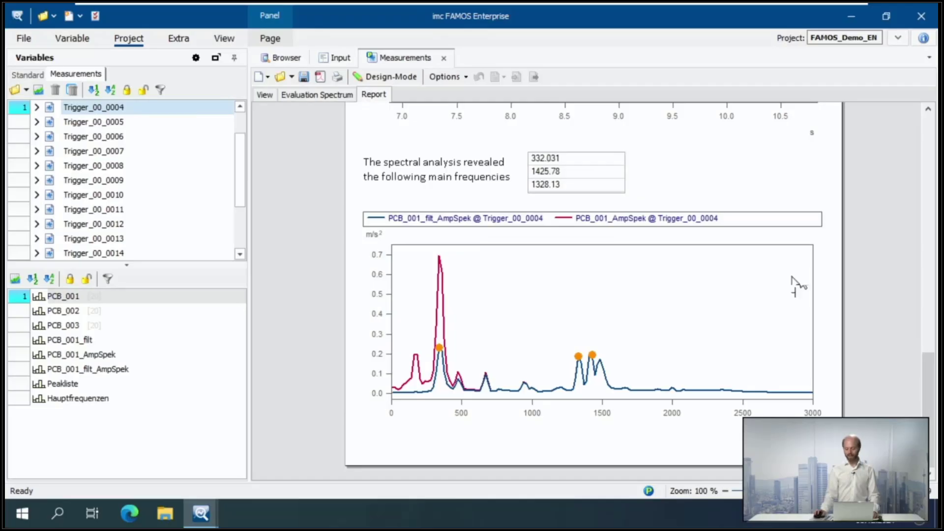
- Reset the report's measurement curve to its full time range and export the page to the Desktop as the PDF file Report
{"action": "left_click", "coordinate": [753, 491]}
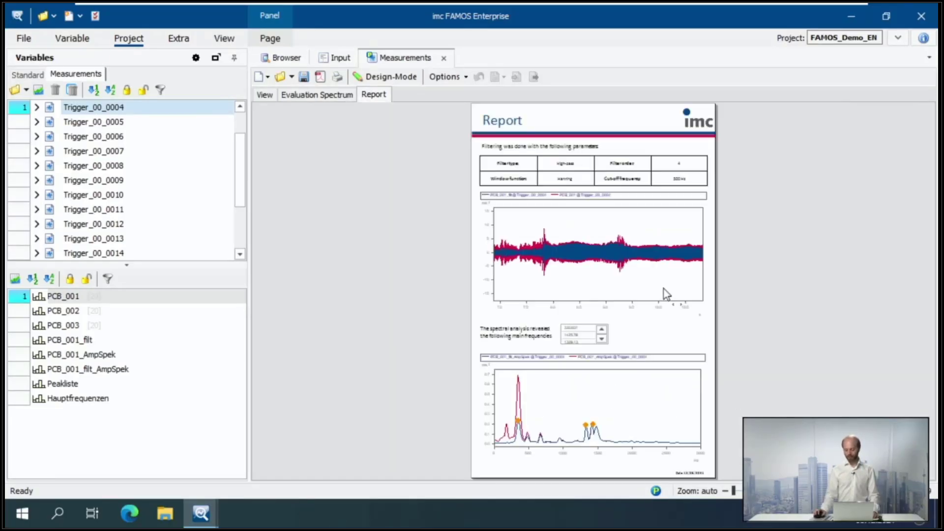
{"action": "left_click", "coordinate": [631, 313]}
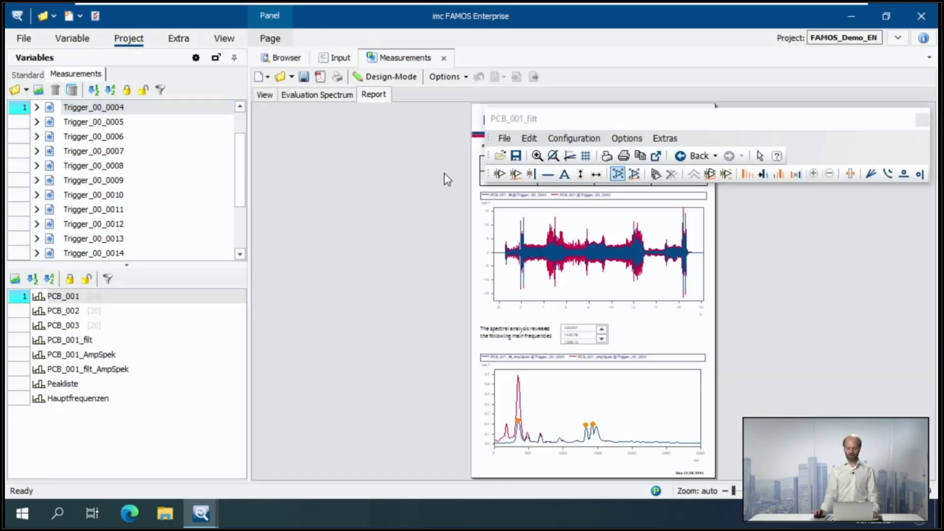
{"action": "left_click", "coordinate": [372, 95]}
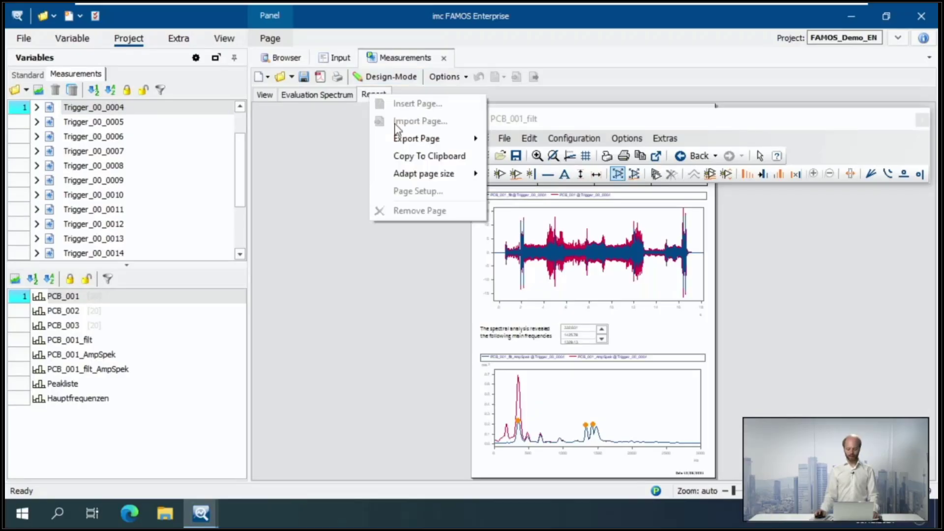
{"action": "mouse_move", "coordinate": [408, 140]}
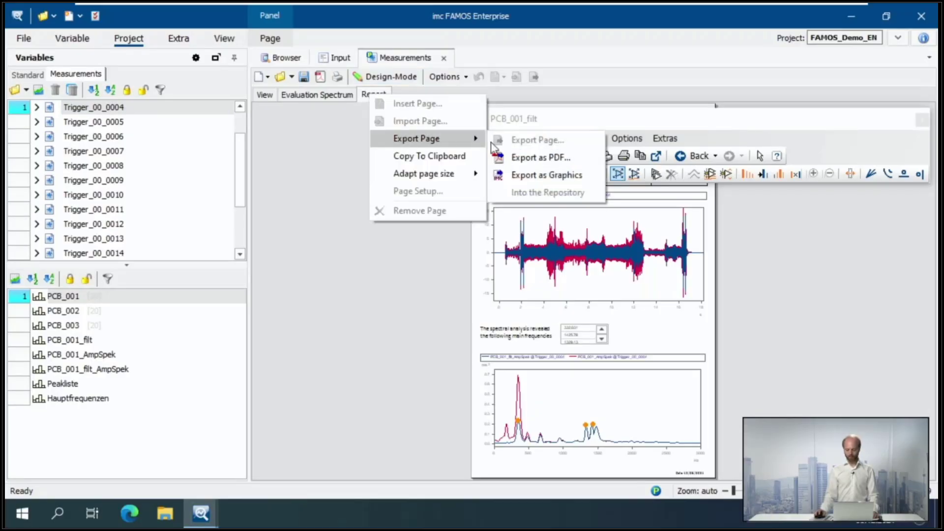
{"action": "left_click", "coordinate": [540, 158]}
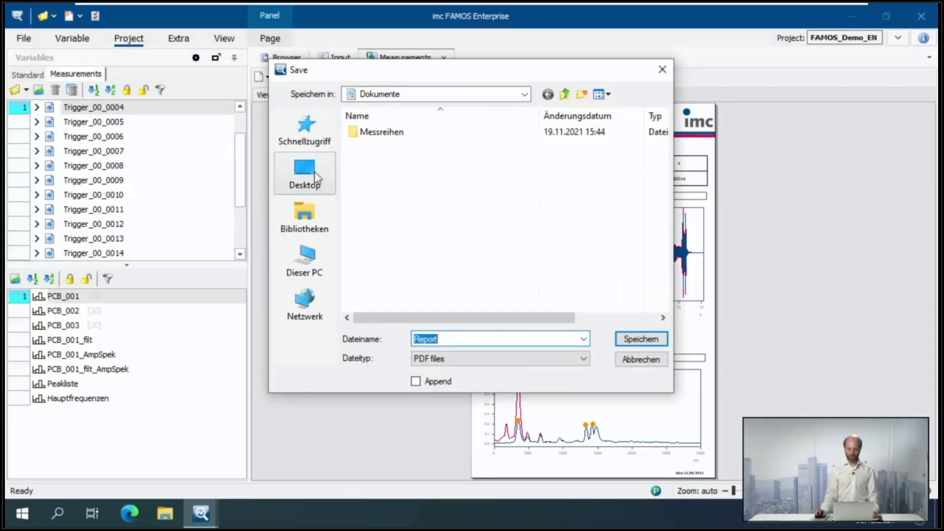
{"action": "left_click", "coordinate": [305, 172]}
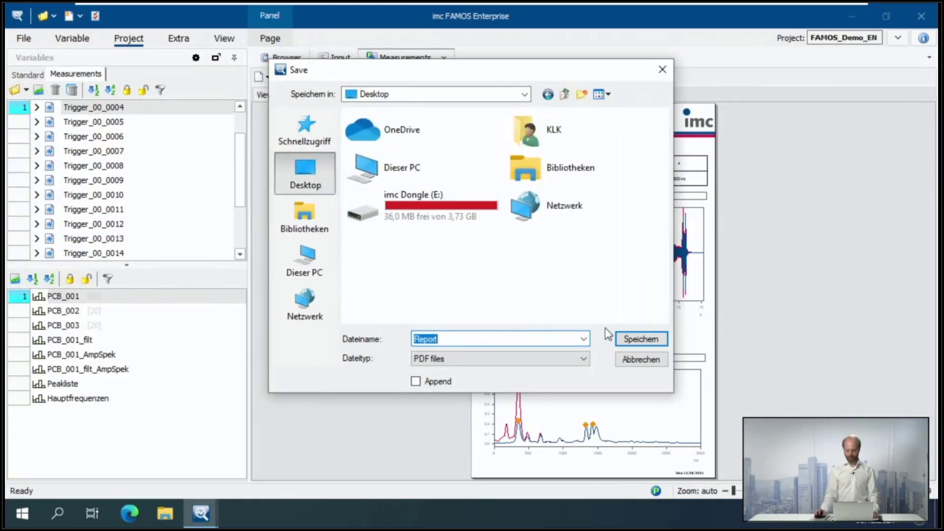
{"action": "left_click", "coordinate": [635, 339]}
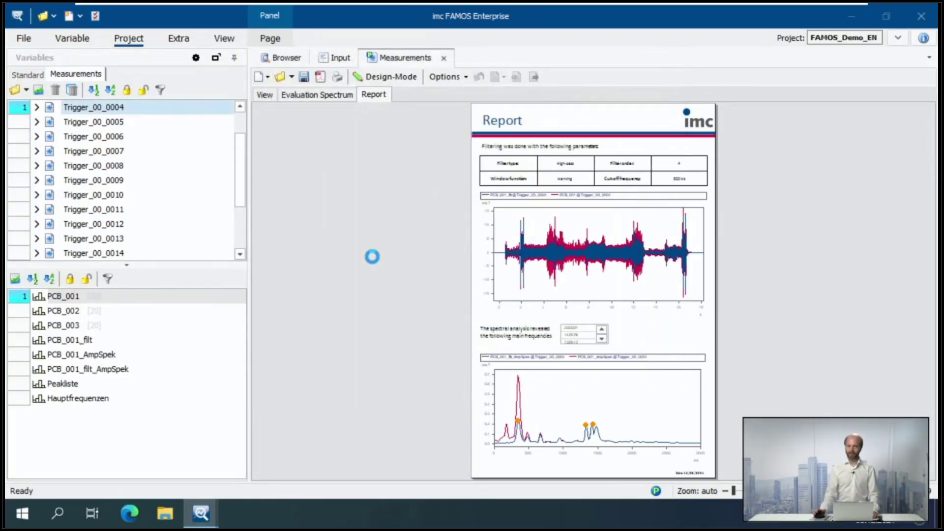